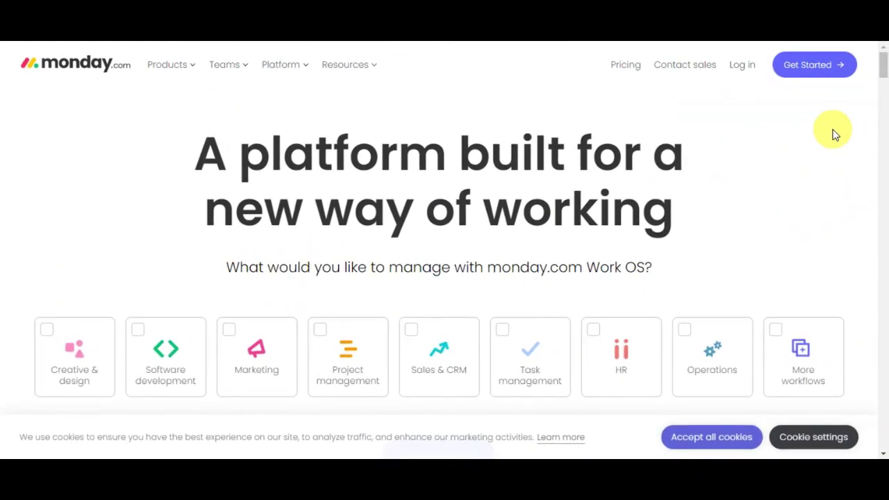
Step: Look through the monday.com homepage, from the workflow choices through features, products, customer stories and awards to the closing sign-up section
scroll(834, 134, "down", 5)
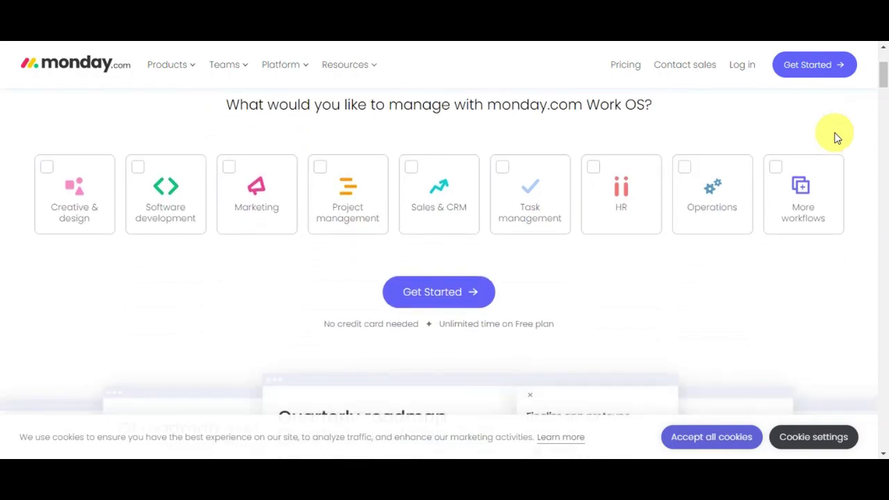
scroll(836, 136, "down", 2)
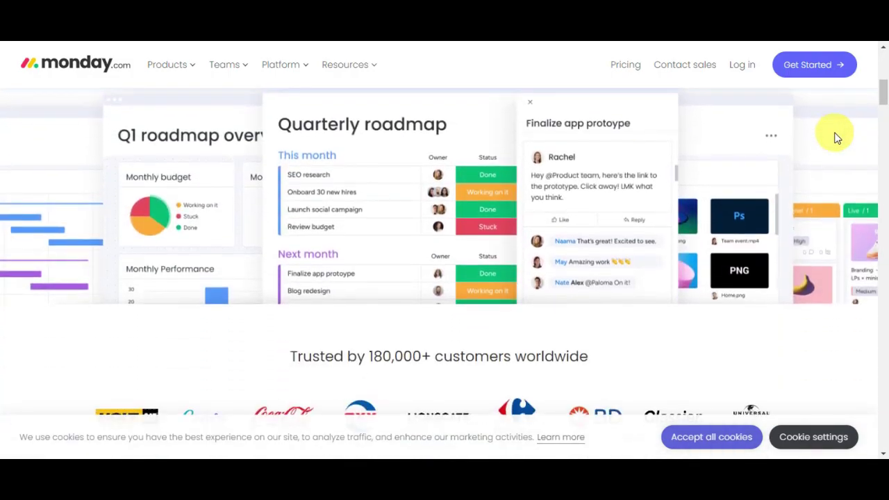
scroll(836, 136, "down", 3)
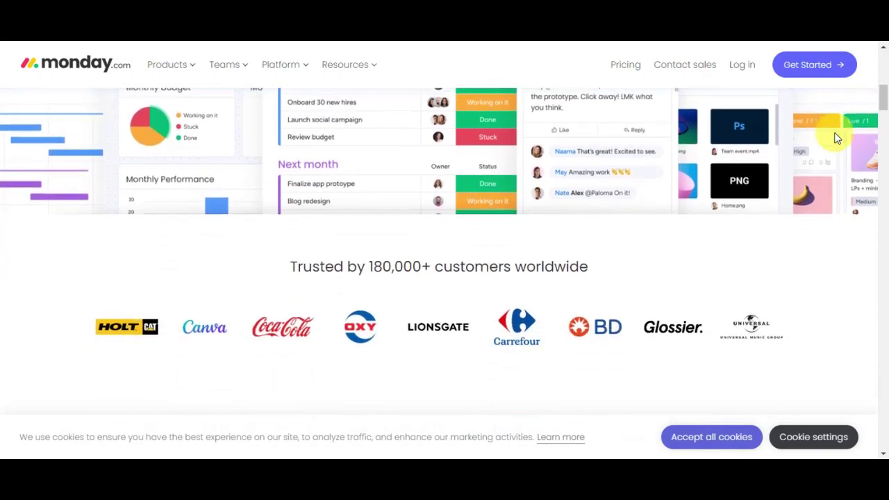
scroll(836, 136, "down", 1)
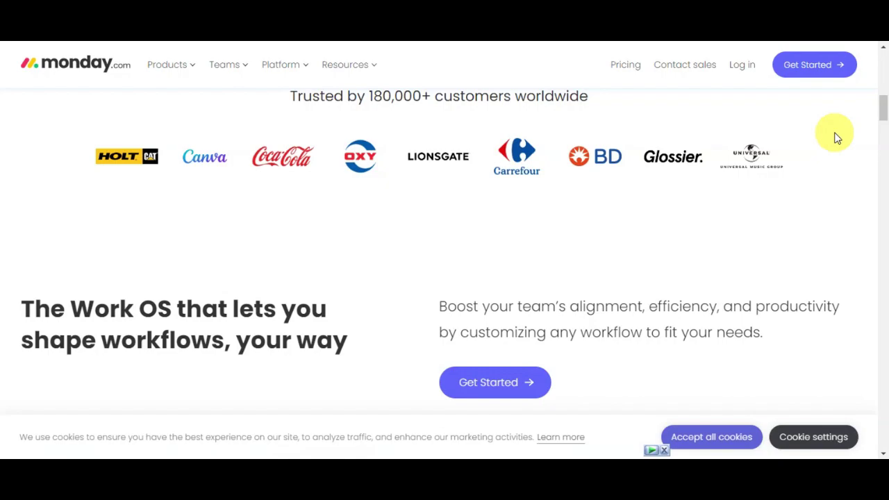
scroll(836, 136, "down", 3)
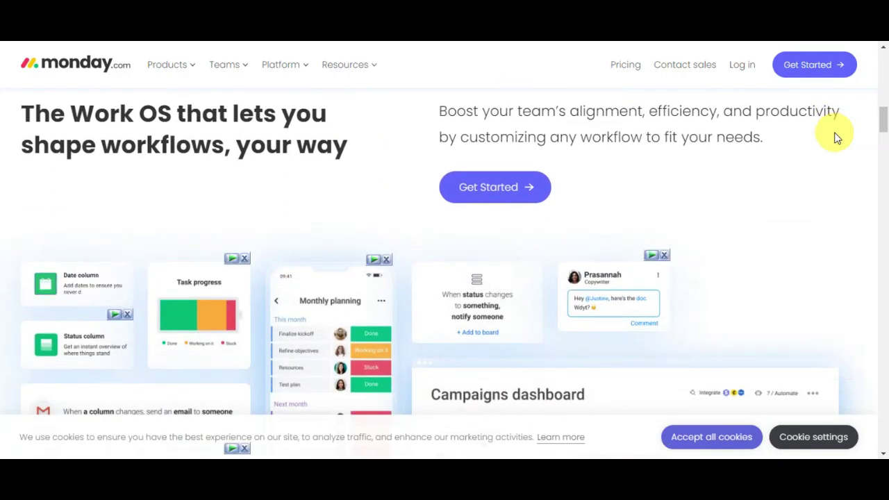
scroll(836, 136, "down", 3)
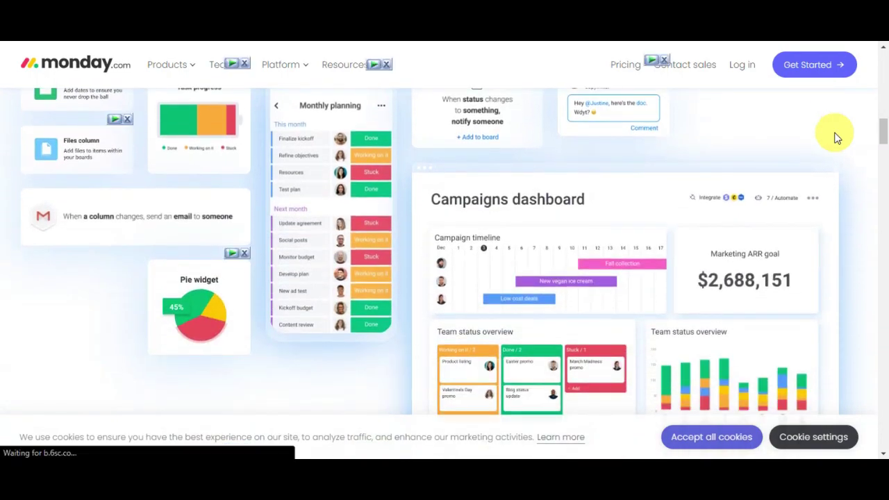
scroll(836, 136, "down", 3)
scroll(836, 136, "down", 3)
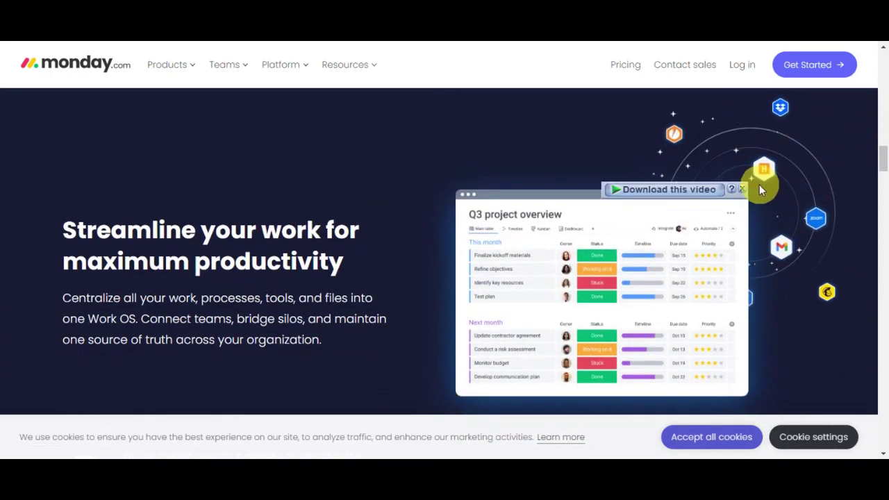
left_click(743, 188)
scroll(837, 167, "down", 5)
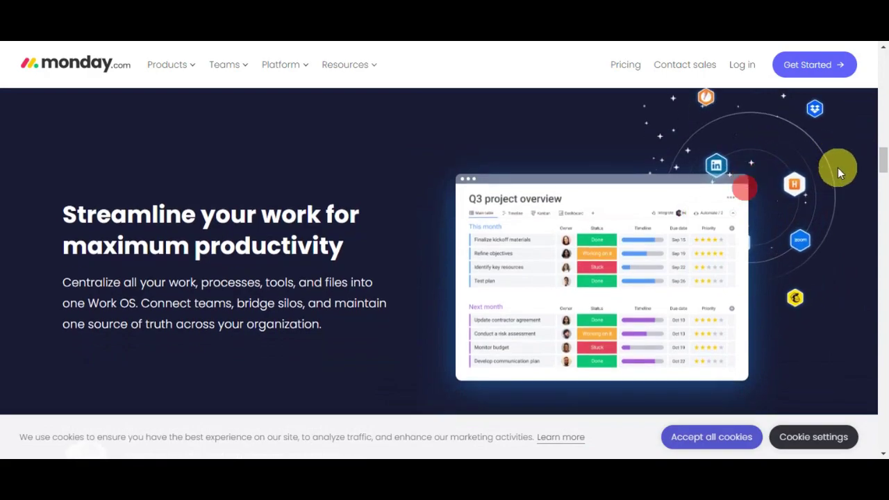
scroll(838, 167, "down", 7)
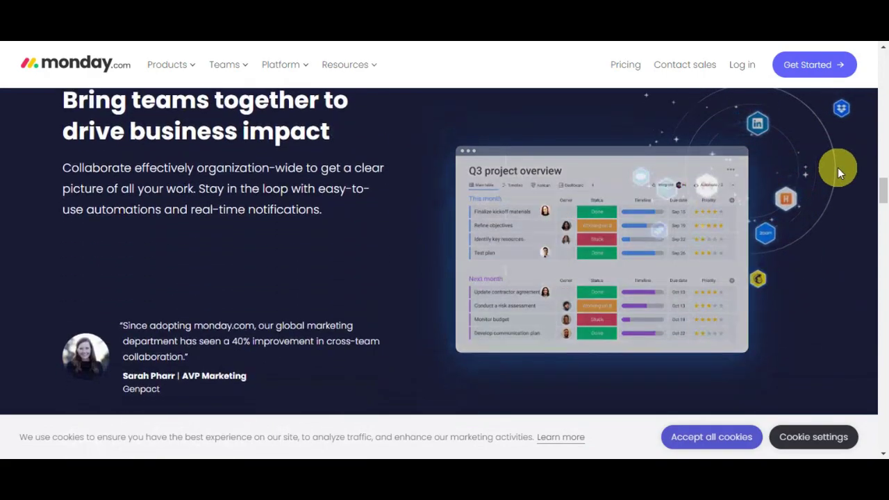
scroll(837, 168, "down", 6)
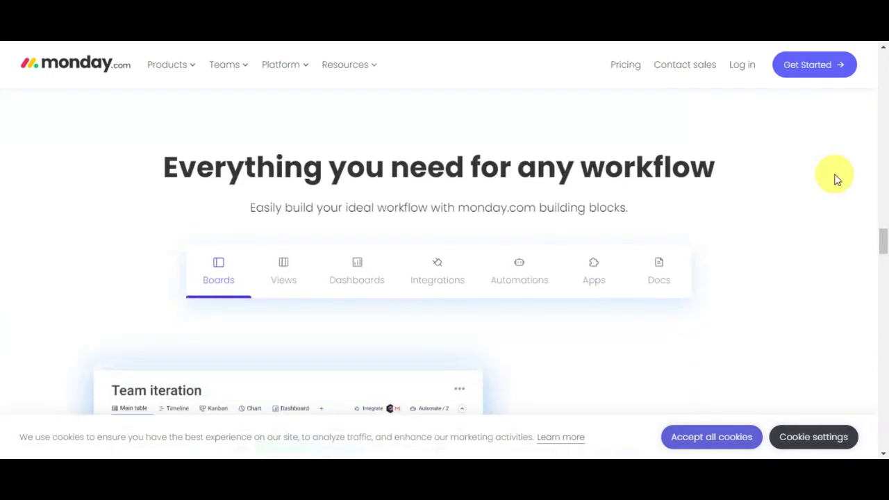
scroll(837, 179, "down", 1)
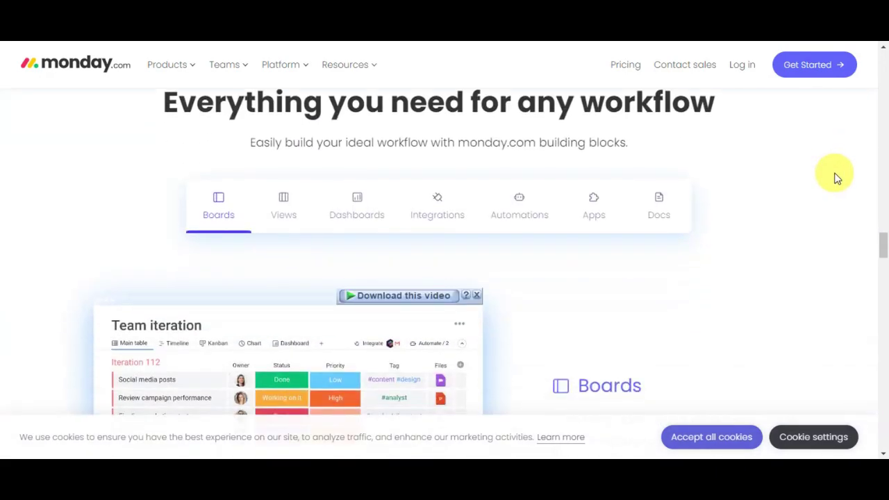
scroll(838, 178, "down", 2)
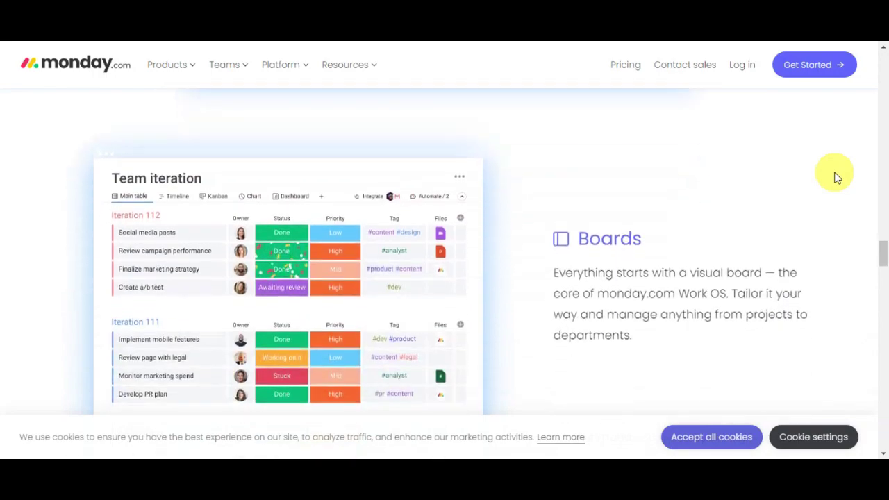
scroll(837, 178, "down", 1)
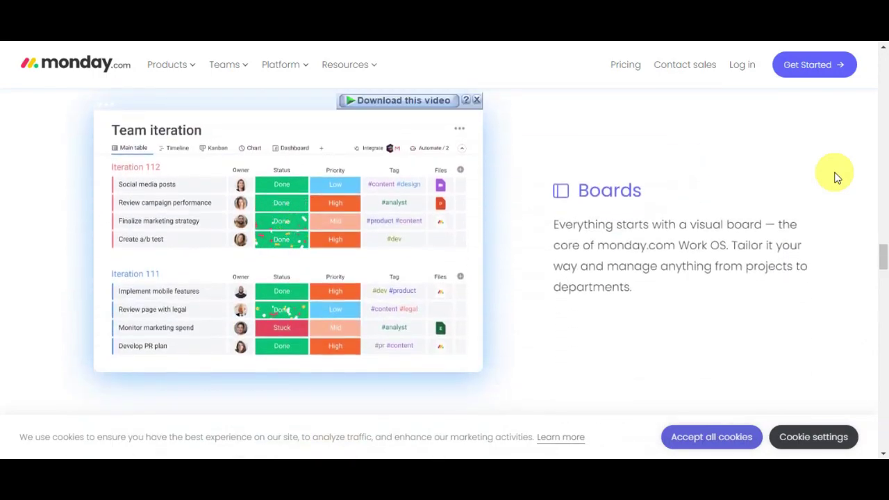
scroll(838, 179, "down", 5)
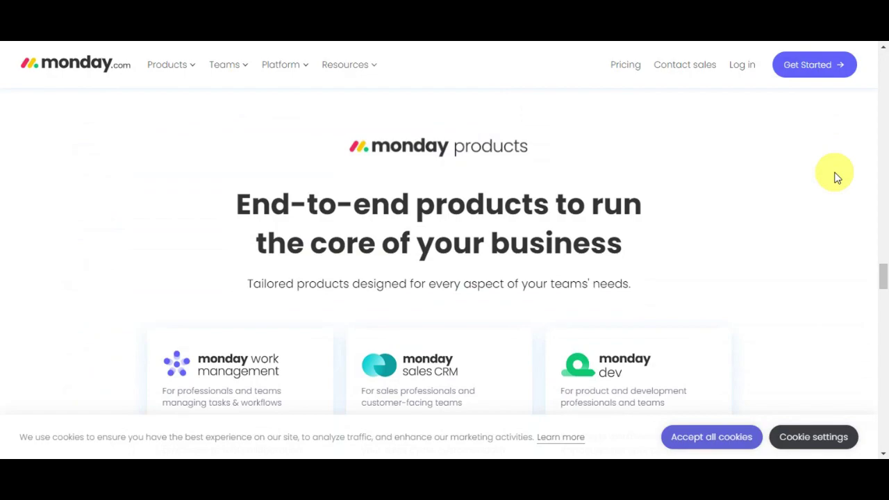
scroll(837, 178, "down", 4)
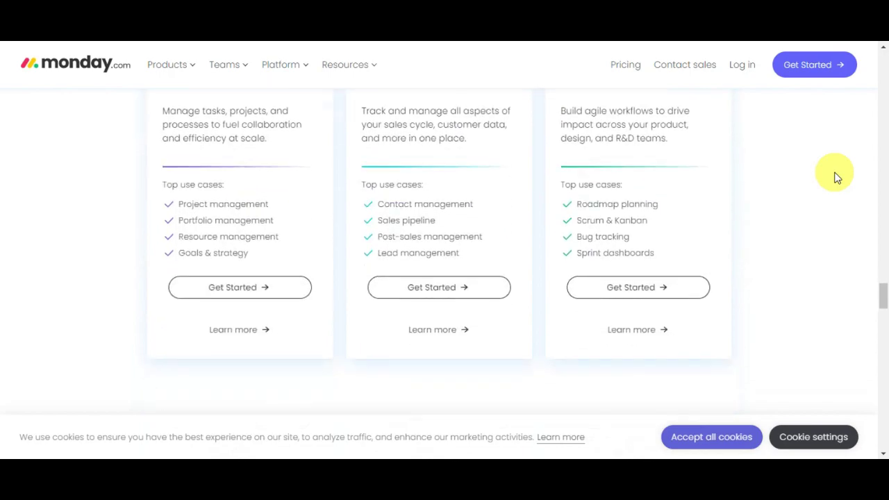
scroll(837, 178, "down", 3)
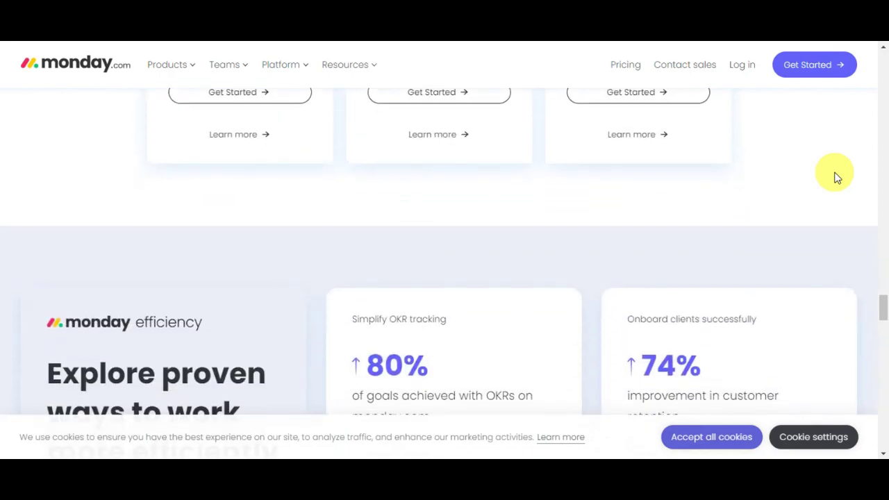
scroll(838, 179, "down", 1)
scroll(838, 179, "down", 2)
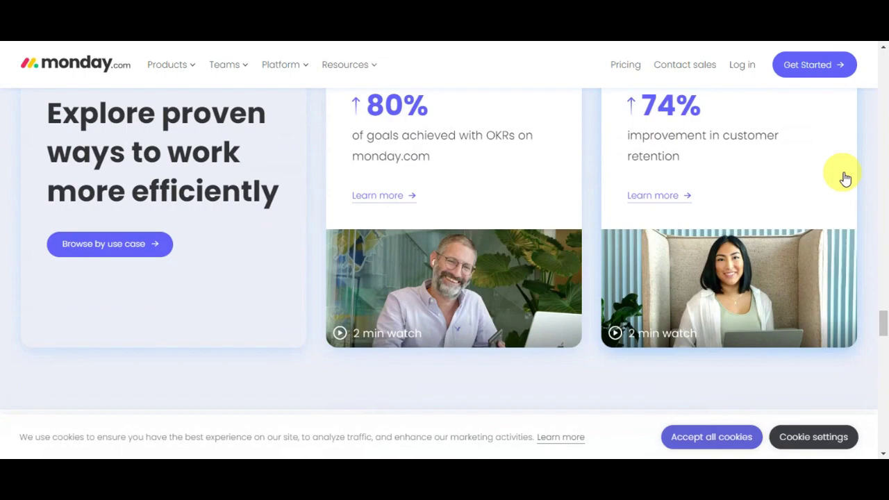
scroll(854, 177, "down", 3)
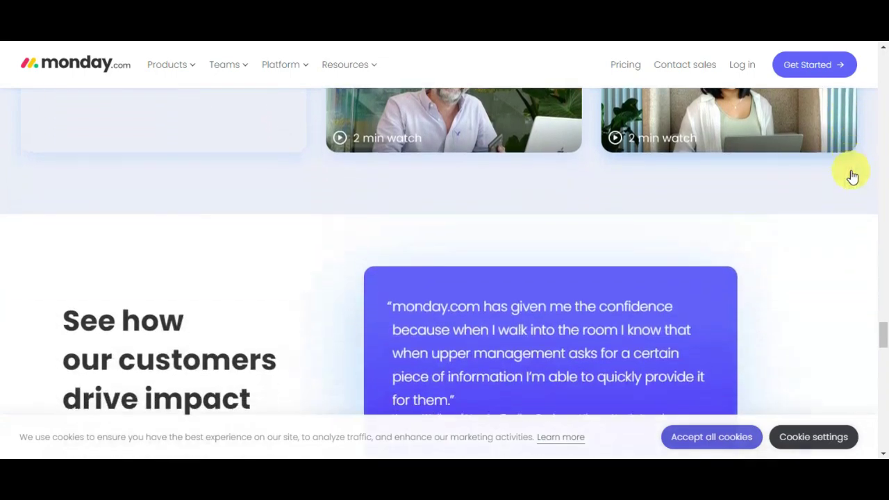
scroll(853, 175, "down", 2)
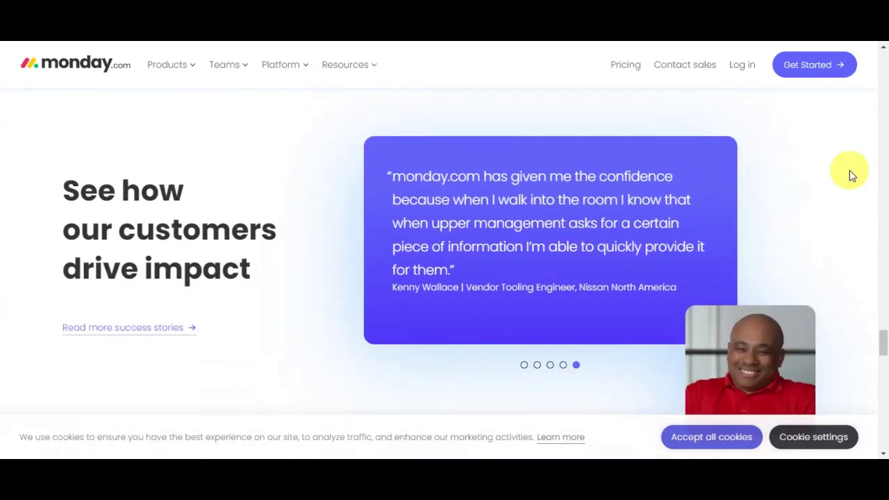
scroll(853, 176, "down", 3)
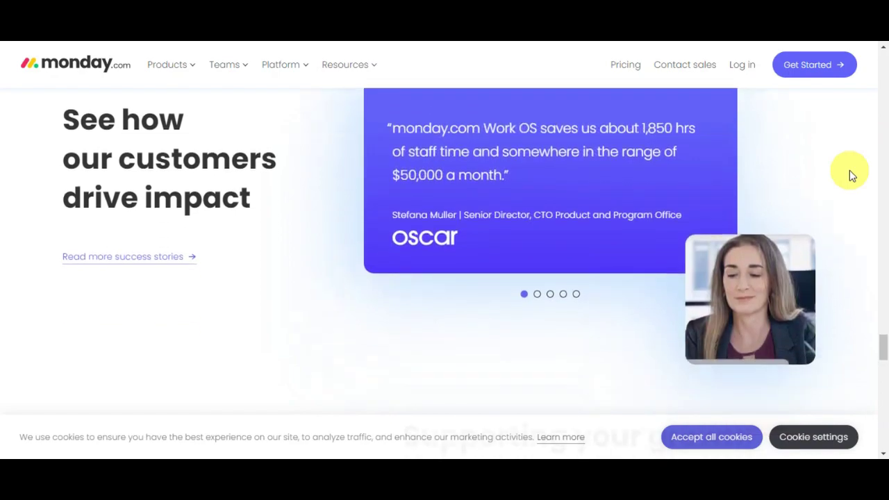
scroll(849, 172, "down", 3)
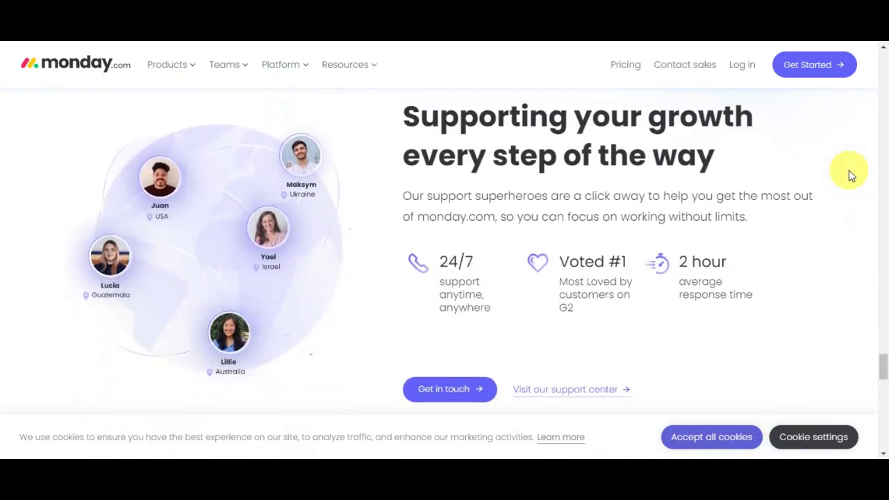
scroll(850, 173, "down", 4)
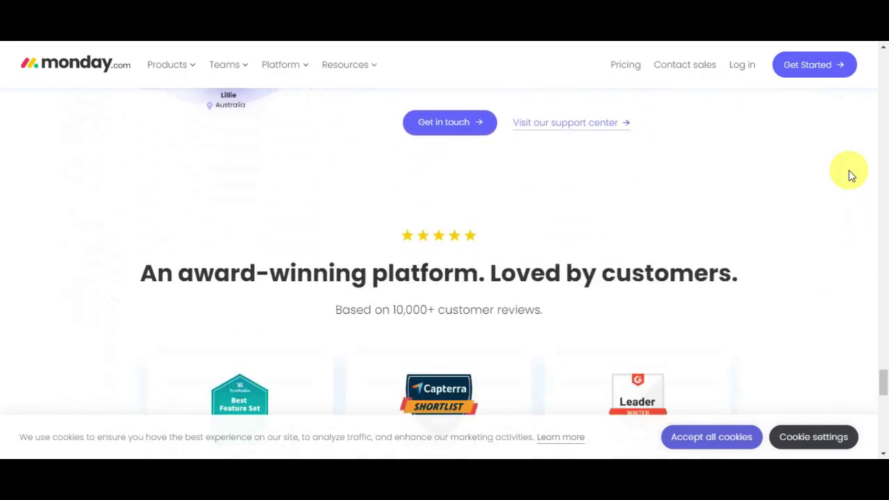
scroll(852, 175, "down", 2)
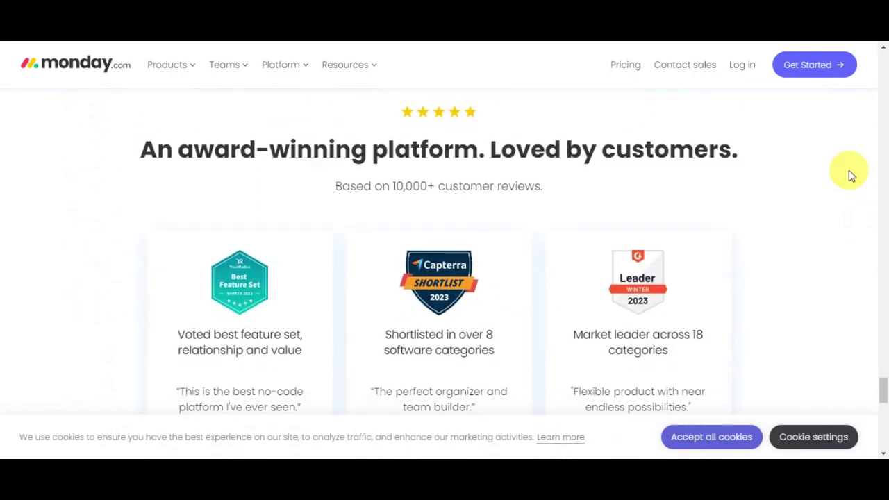
scroll(852, 175, "down", 4)
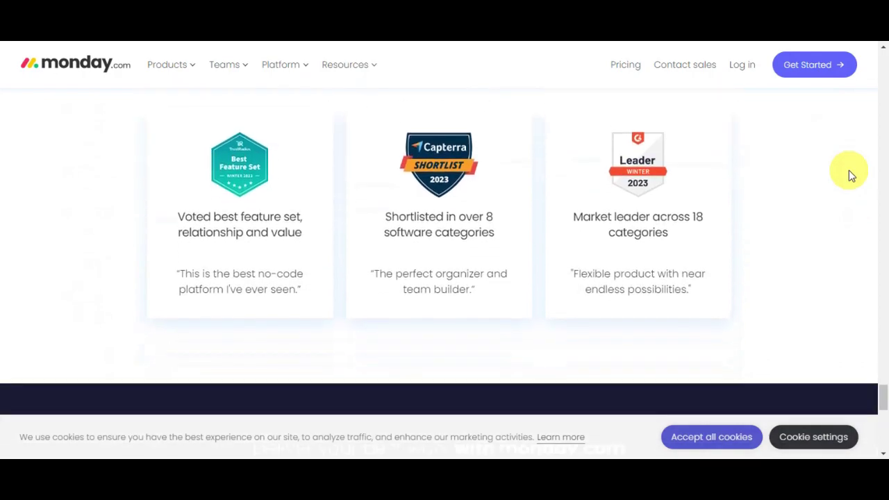
scroll(852, 175, "down", 2)
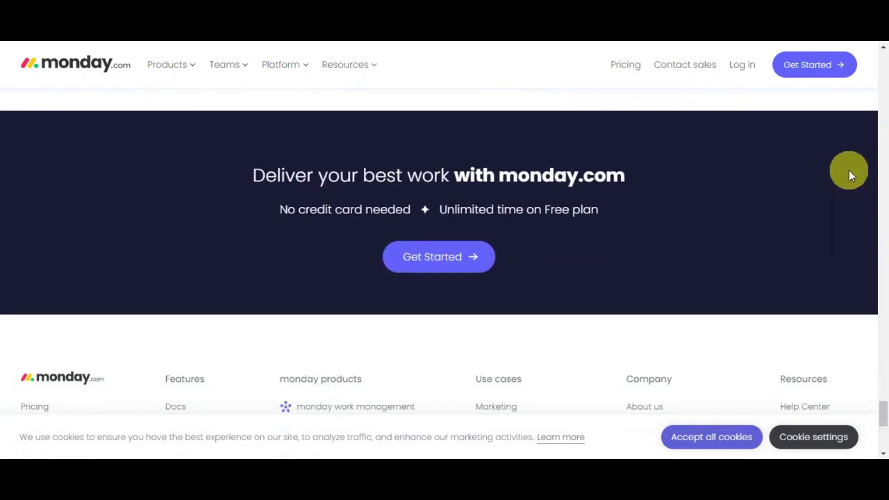
Step: Open the Get Started sign-up page and go to the log-in option for an existing account
left_click(478, 258)
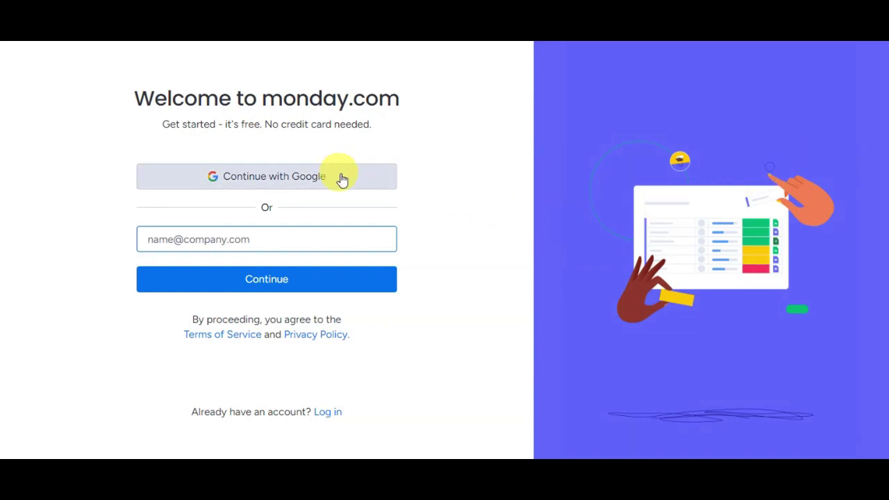
left_click(307, 239)
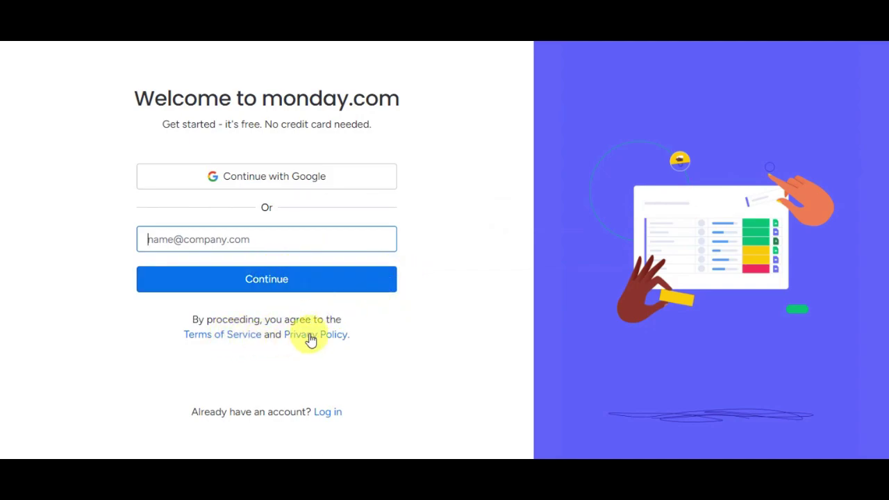
left_click(328, 414)
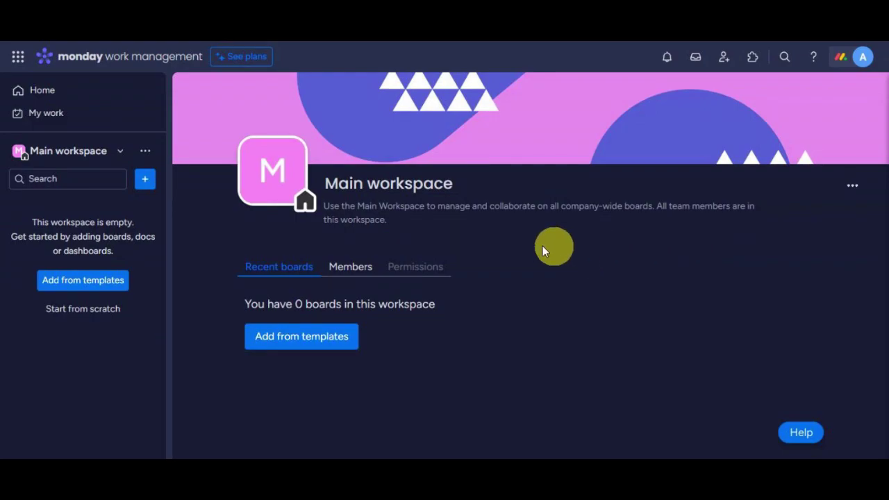
Step: Create a new board named INVENTORY MANAGEMENT in the Main workspace, with Main privacy and Items as what it manages
left_click(153, 180)
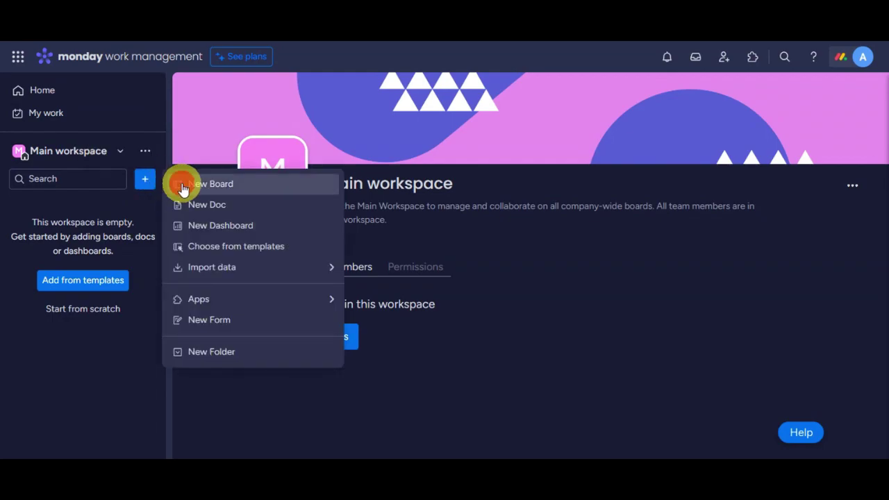
left_click(175, 185)
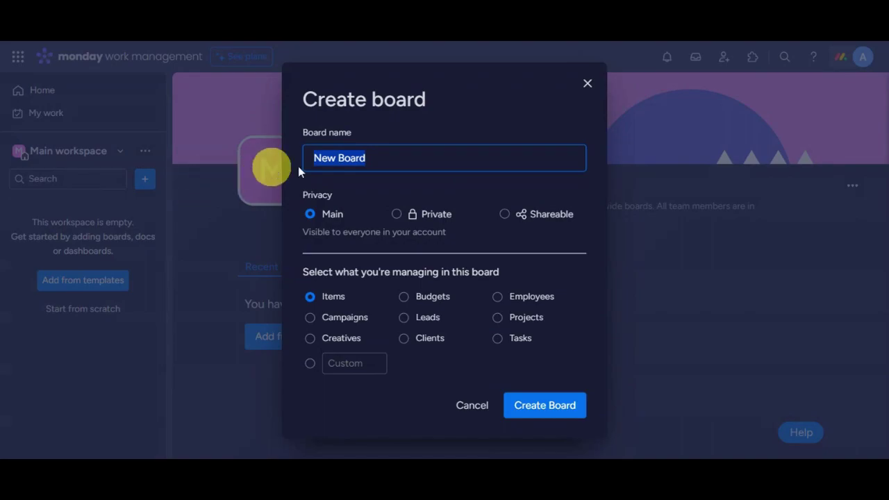
key("BackSpace")
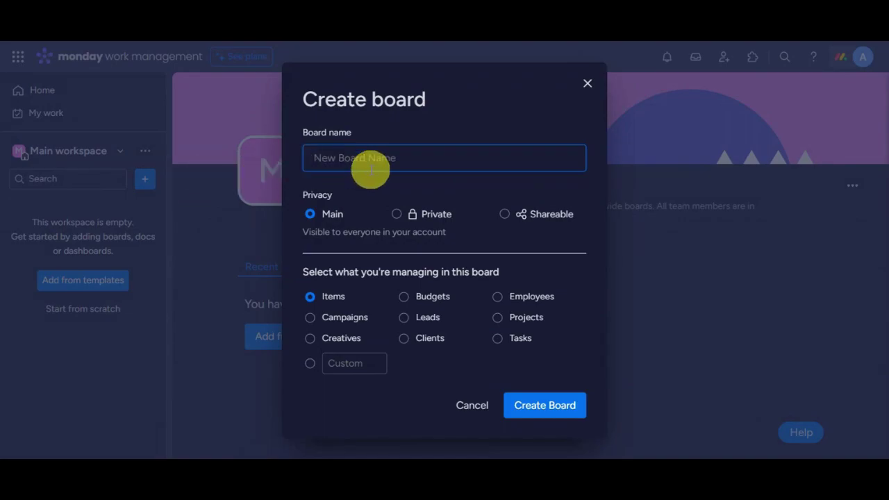
type("INVENTORY")
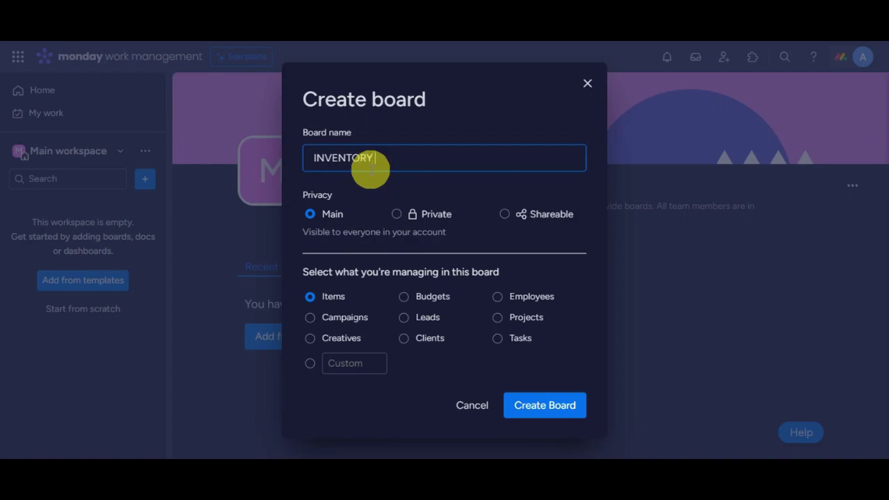
type(" MANAGEMENT")
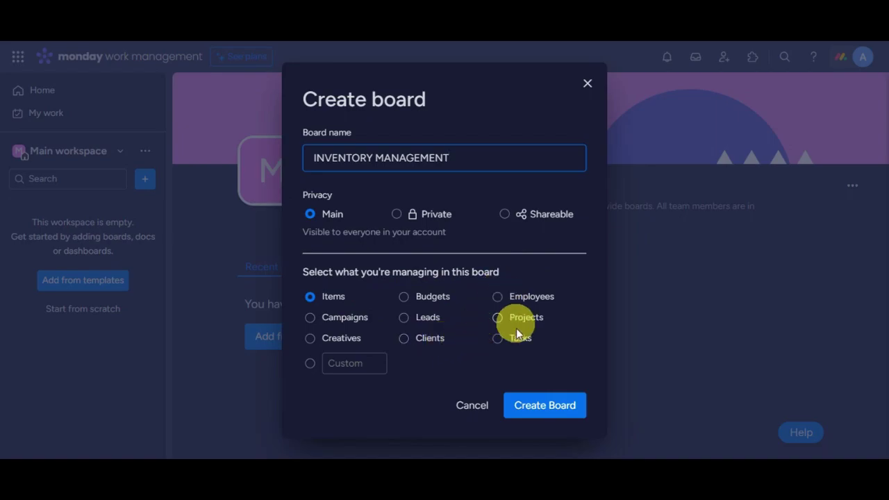
left_click(531, 408)
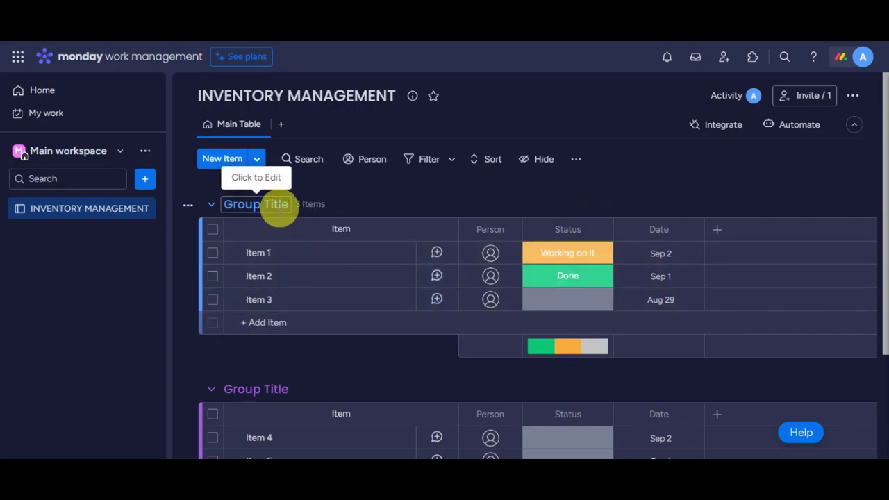
Step: Rename the board's first group as ELECTRONICS and its second group as CLOTHING
left_click(279, 204)
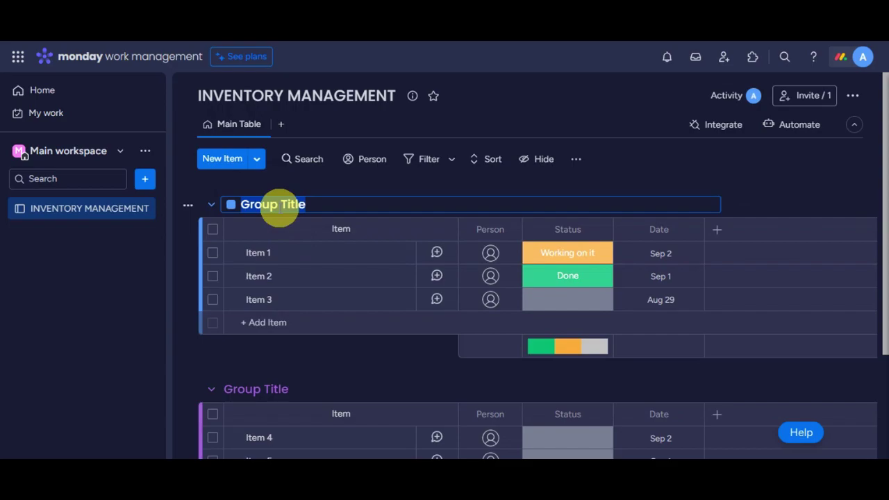
type("ELECTRONICS")
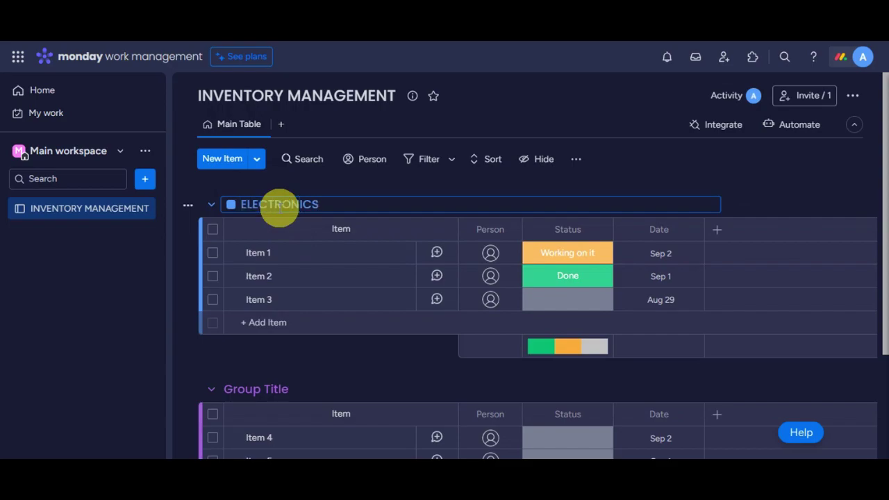
scroll(308, 366, "down", 3)
left_click(270, 292)
type("CLOTHING")
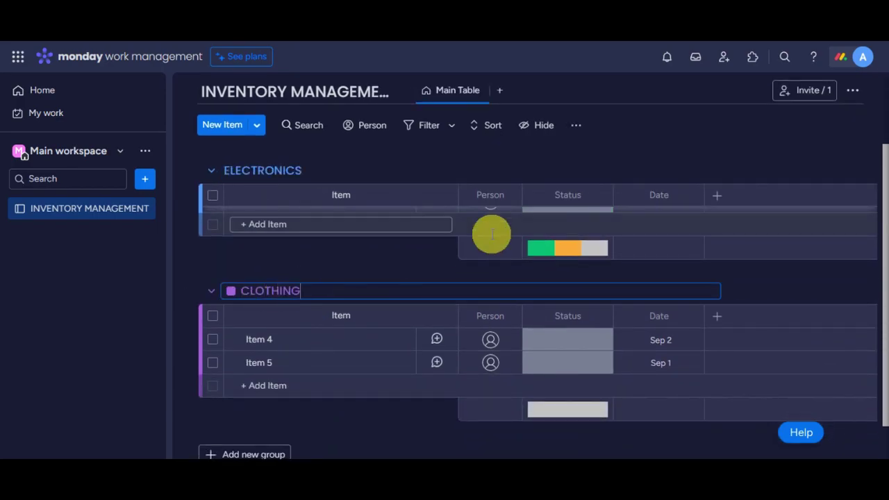
Step: Add a new group named FOODS below the CLOTHING group
scroll(492, 234, "down", 2)
left_click(275, 411)
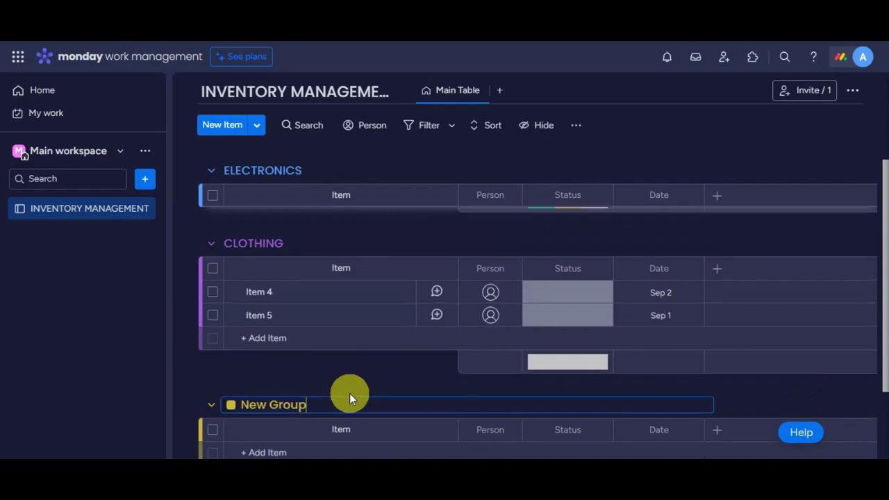
key("BackSpace")
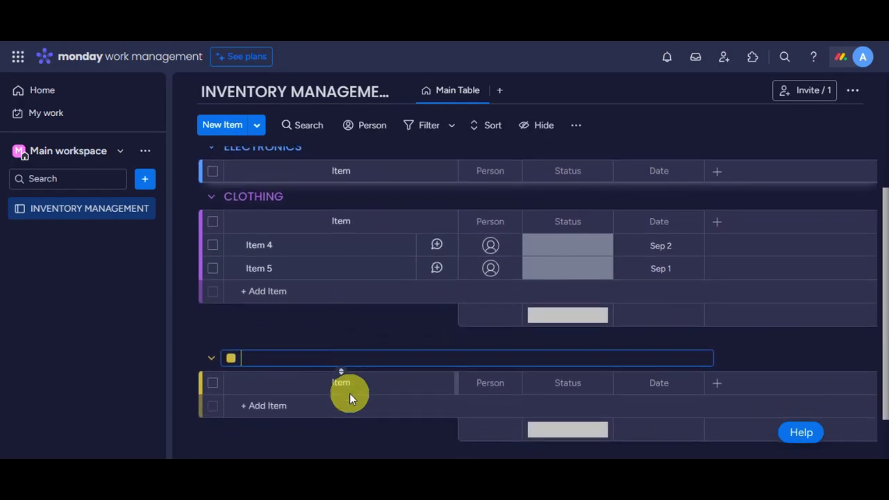
type("FOODS")
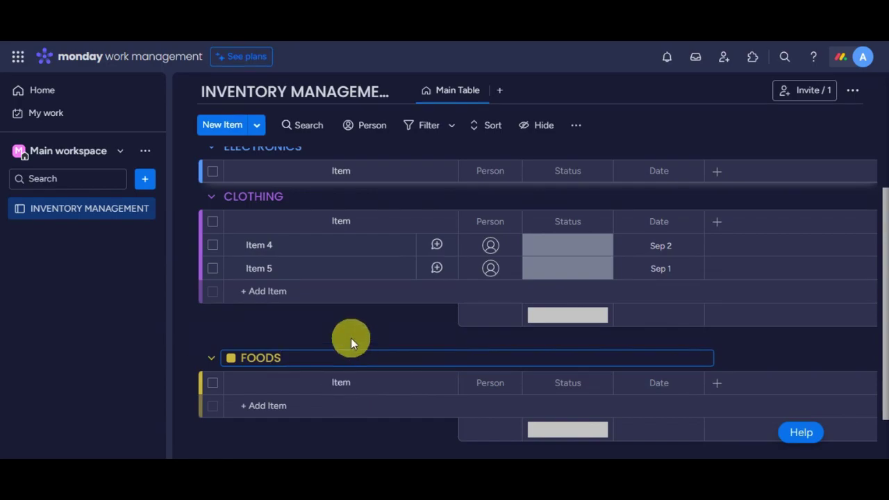
key("Return")
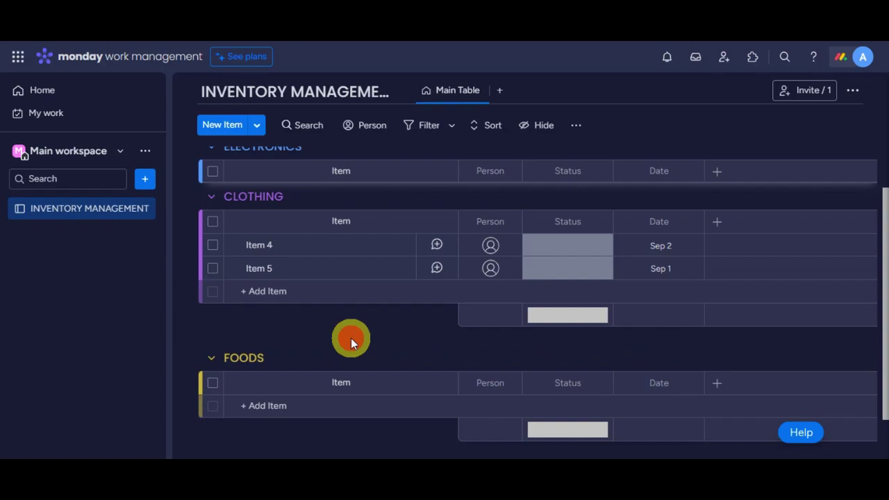
Step: Move Item 1 from the ELECTRONICS group to the CLOTHING group
scroll(351, 337, "up", 5)
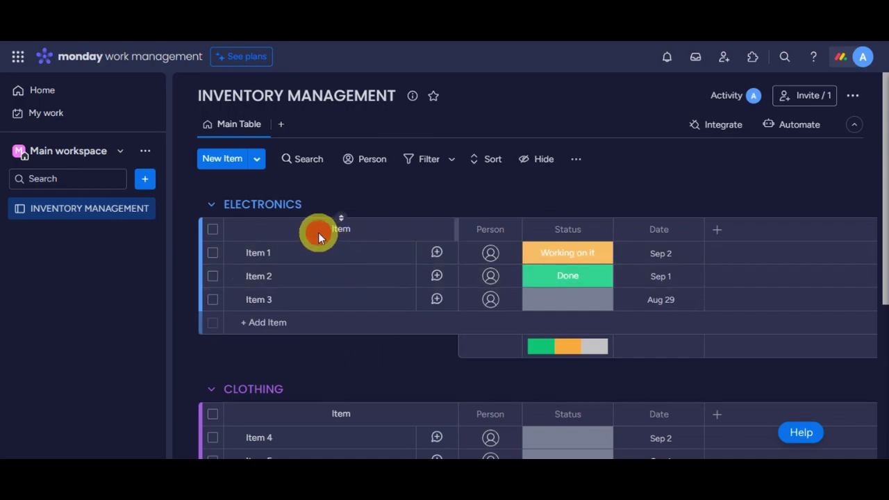
left_click(215, 257)
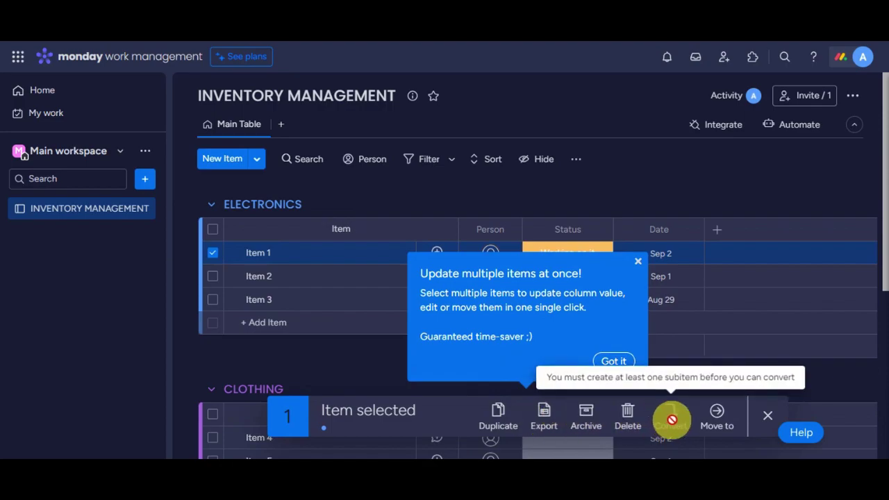
left_click(714, 420)
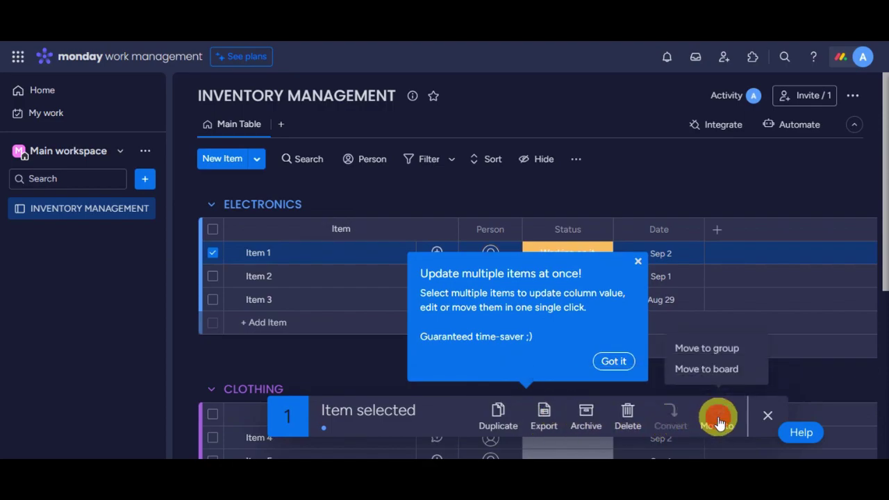
left_click(725, 349)
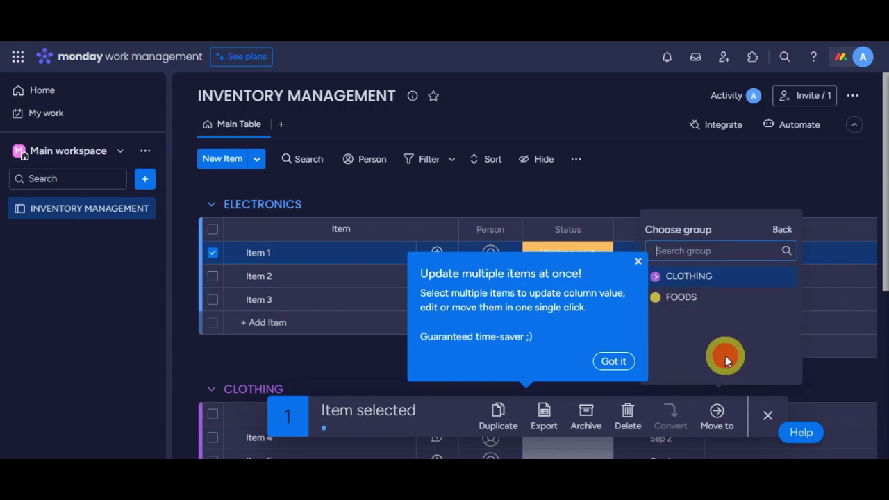
left_click(720, 280)
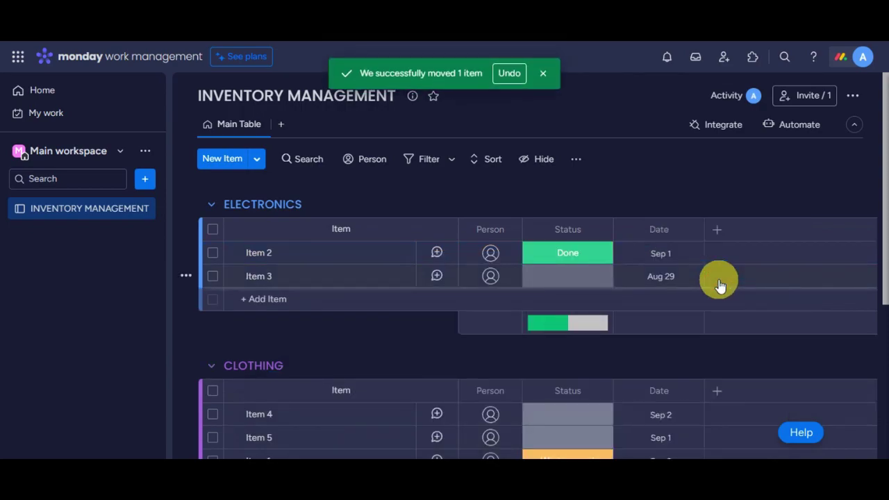
Step: Post the update DELIVERED on Item 2 in the ELECTRONICS group
left_click(290, 259)
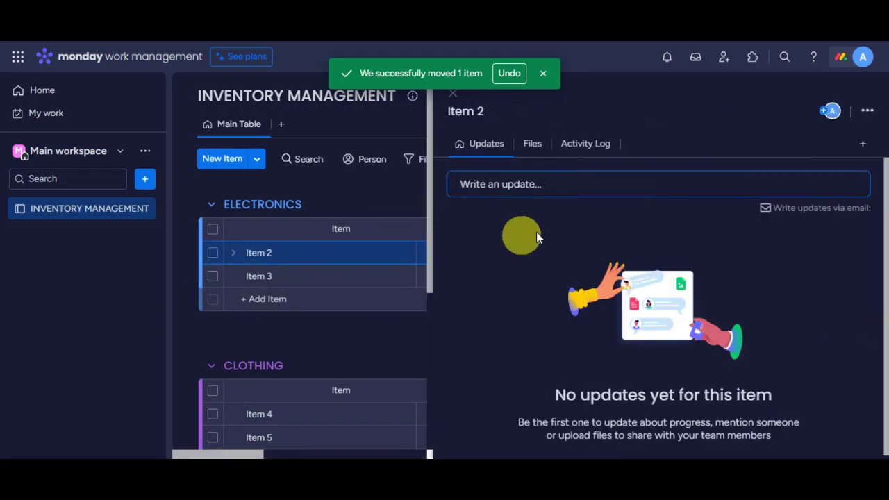
left_click(573, 188)
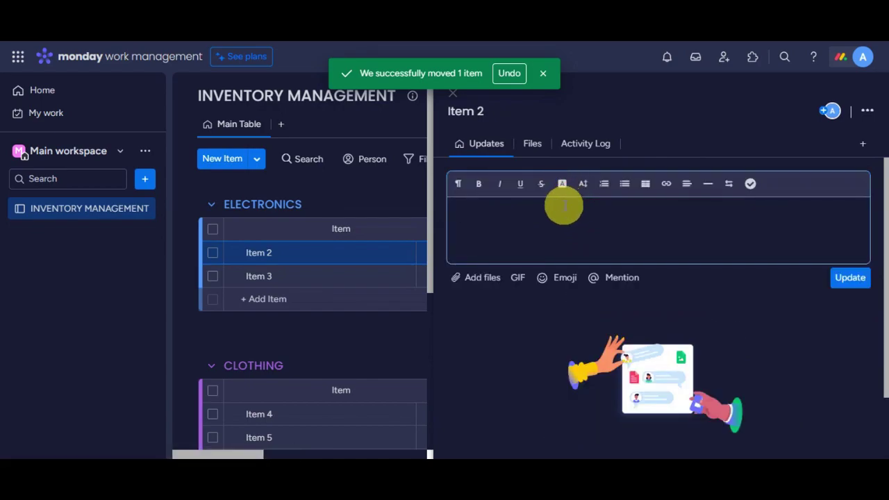
type("DELIVERED")
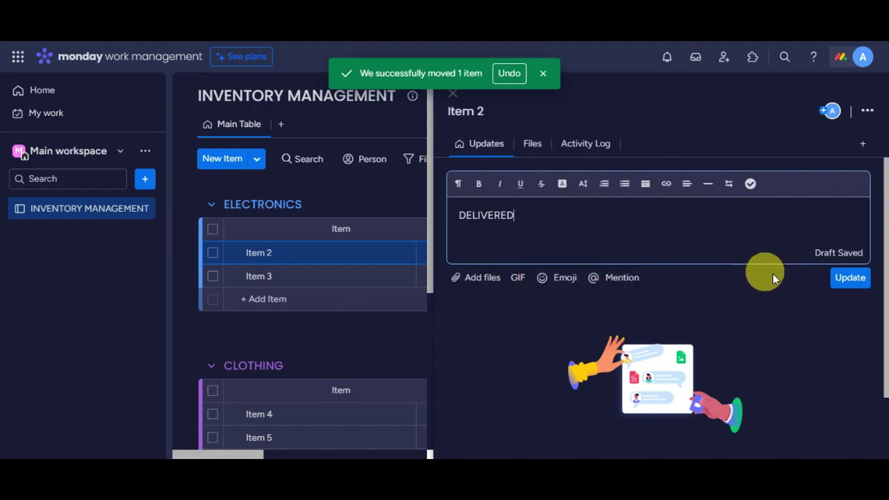
left_click(833, 277)
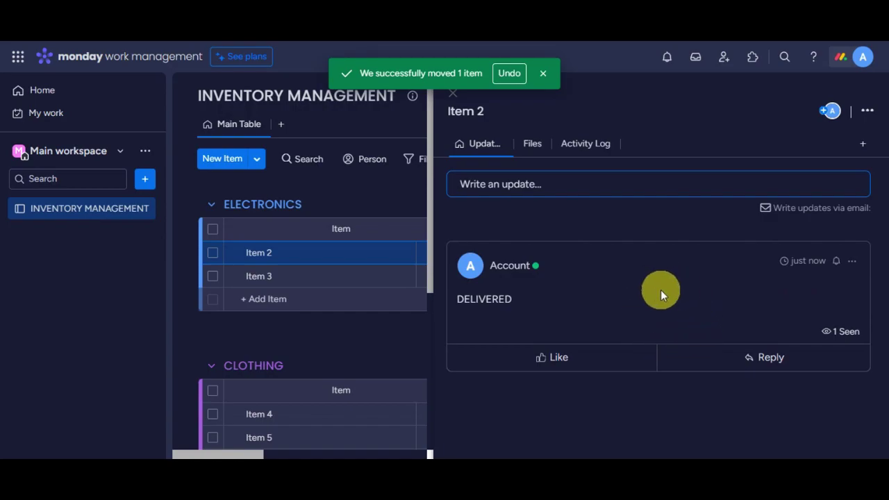
Step: React to the DELIVERED update with the green check mark emoji and post the reply NOTED
mouse_move(595, 354)
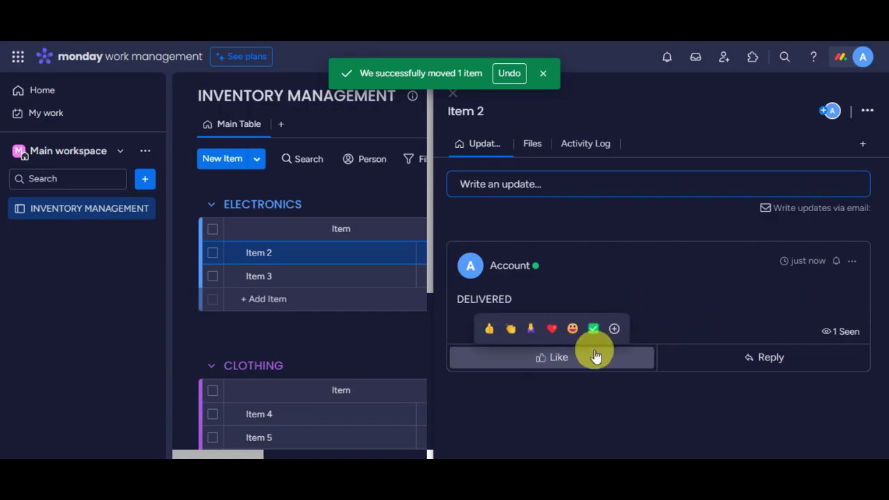
left_click(591, 336)
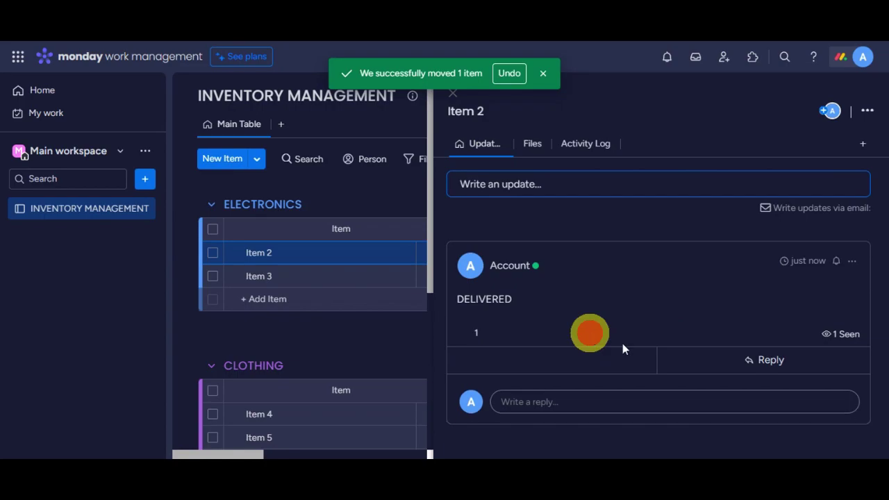
left_click(772, 361)
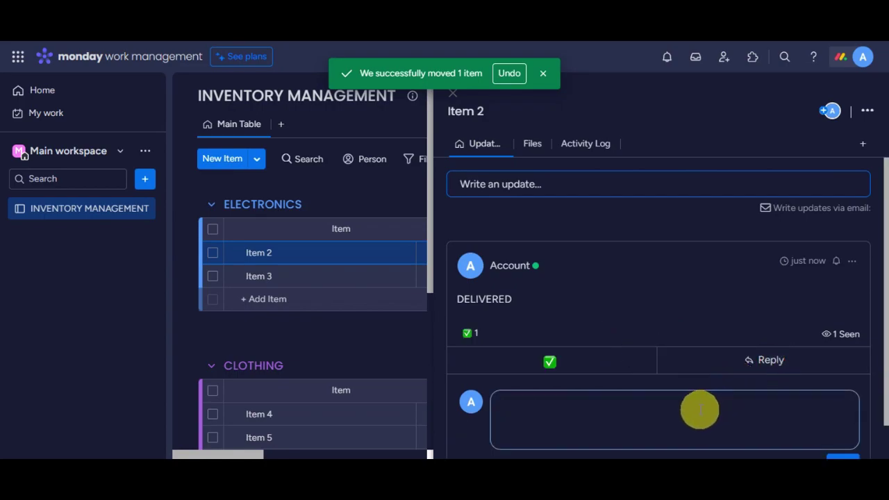
type("NOTED")
scroll(699, 410, "down", 1)
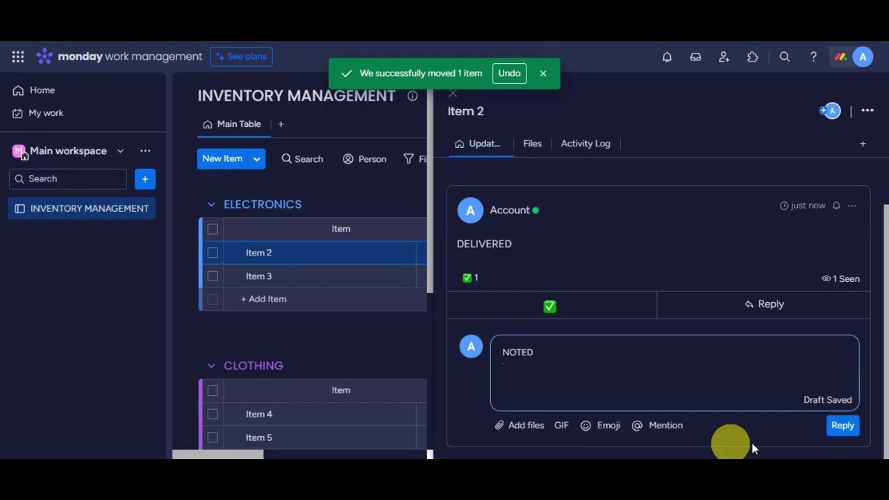
left_click(843, 428)
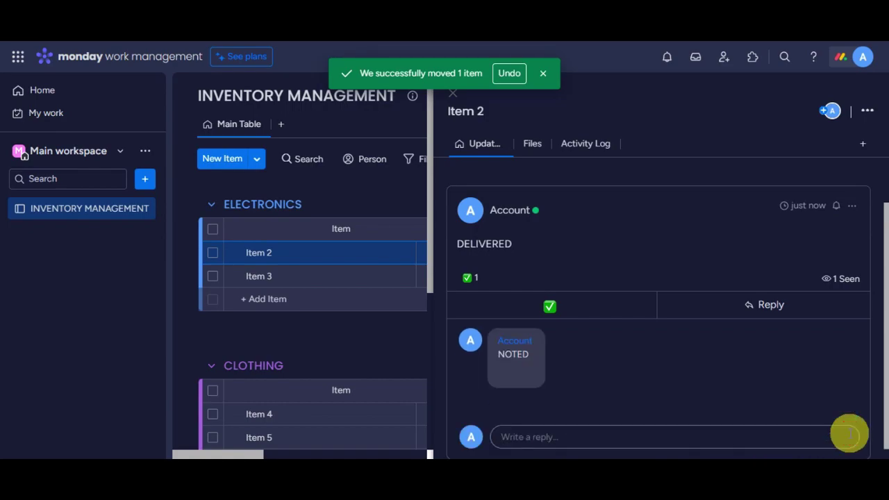
Step: Look at Item 2's files and activity log, and close the item's details
left_click(540, 144)
left_click(528, 148)
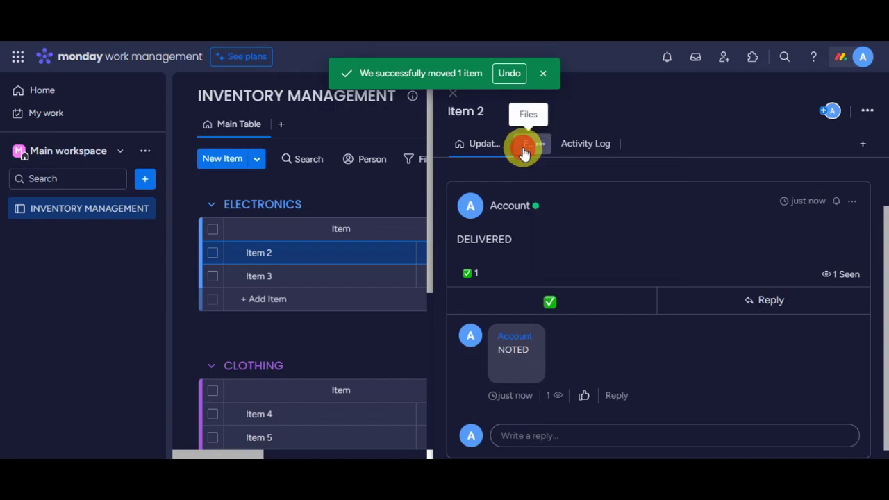
left_click(526, 146)
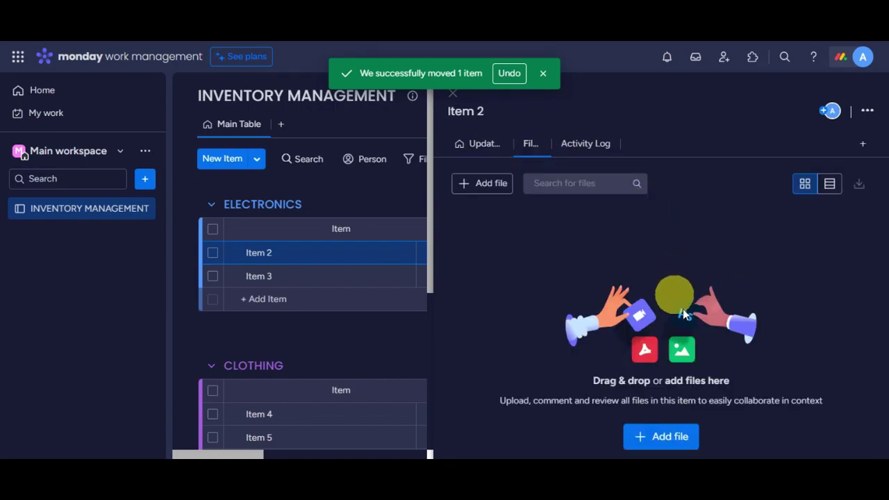
left_click(597, 144)
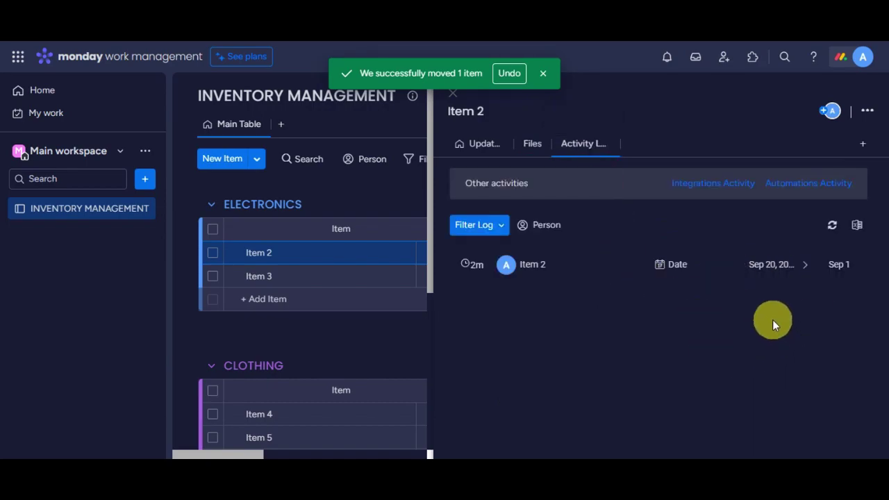
left_click(458, 95)
Step: Rename Item 2 as ELECTRIC STOVE and assign the suggested Account member as its person
left_click(264, 252)
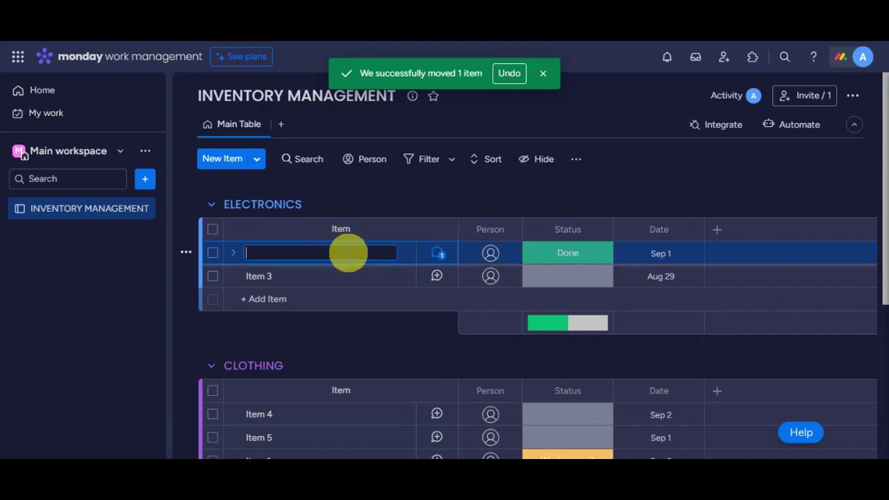
type("ELE")
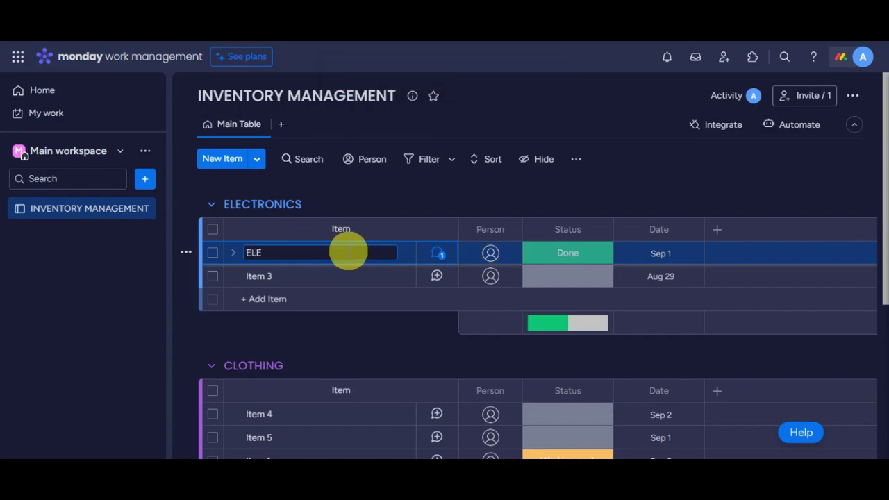
type("CTRIC STOVE")
left_click(491, 254)
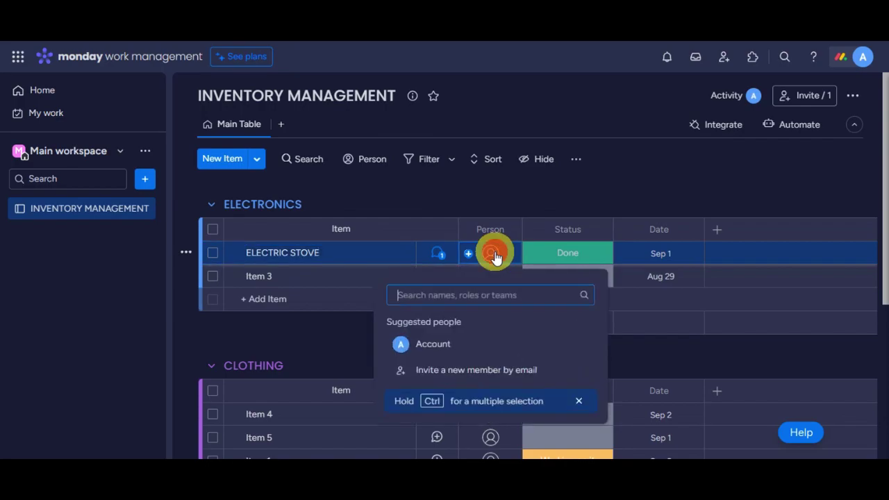
left_click(482, 344)
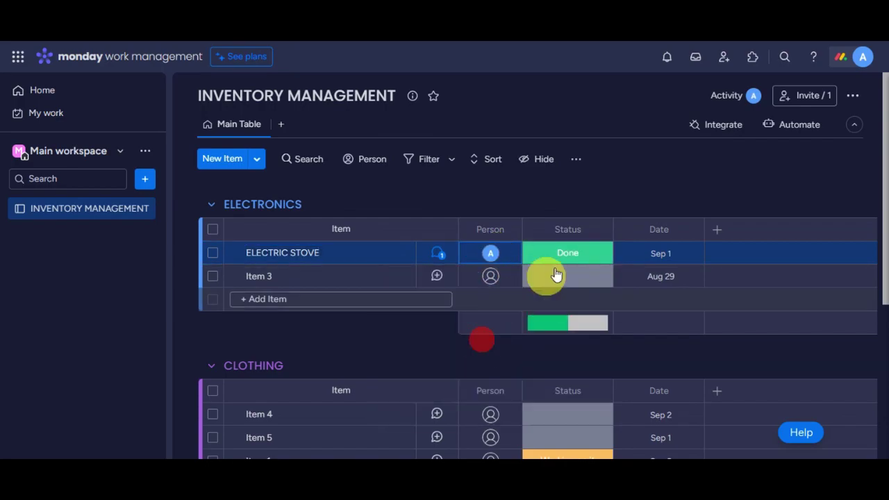
Step: Set the ELECTRIC STOVE item's status to Stuck and its date to September 2
left_click(579, 251)
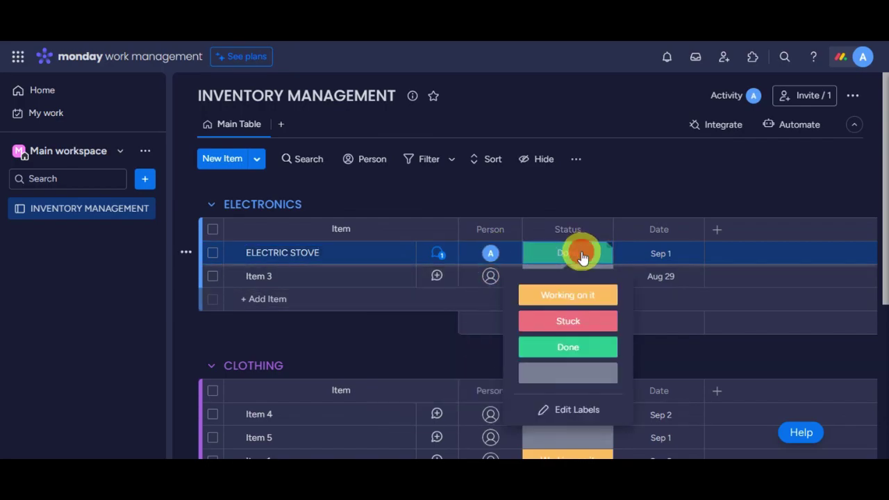
left_click(579, 326)
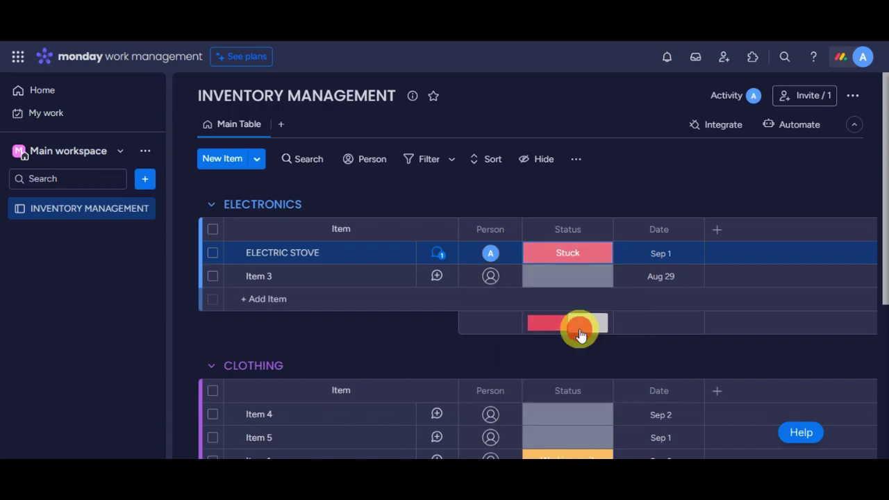
left_click(663, 256)
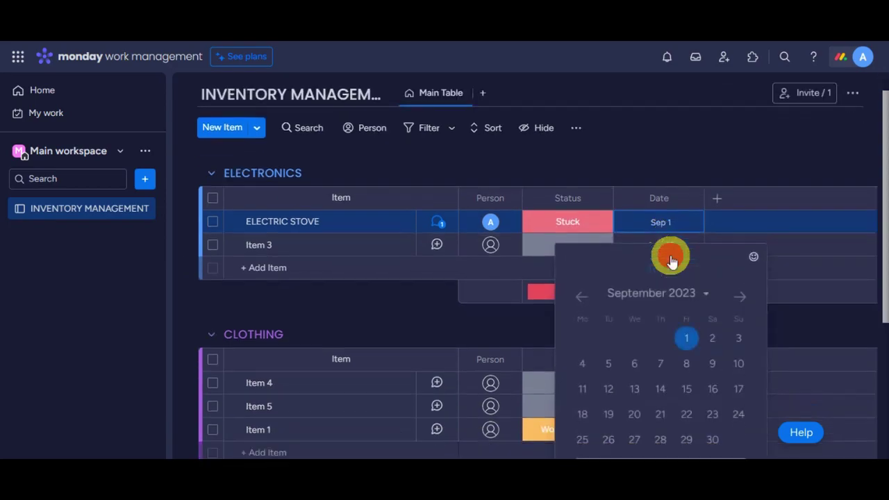
left_click(721, 294)
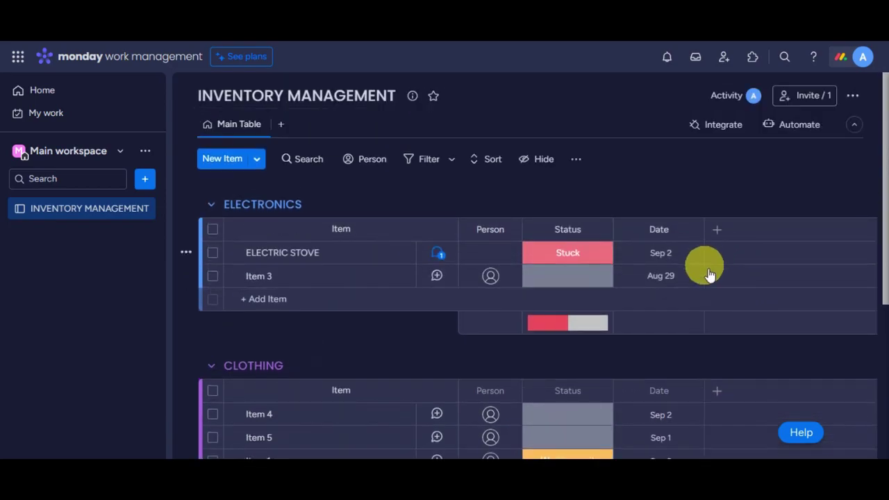
Step: Rename Item 3 as ELECTRIC KETTLE and set its status to Working on it
left_click(266, 276)
left_click(452, 93)
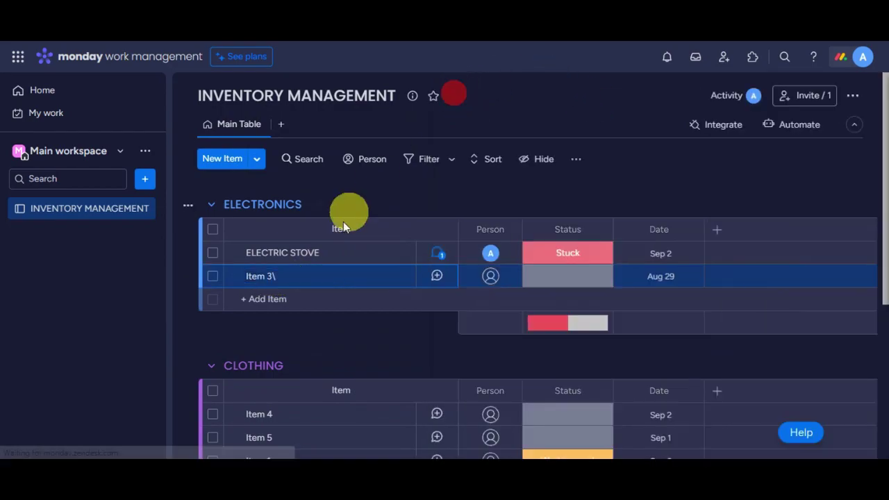
left_click(277, 275)
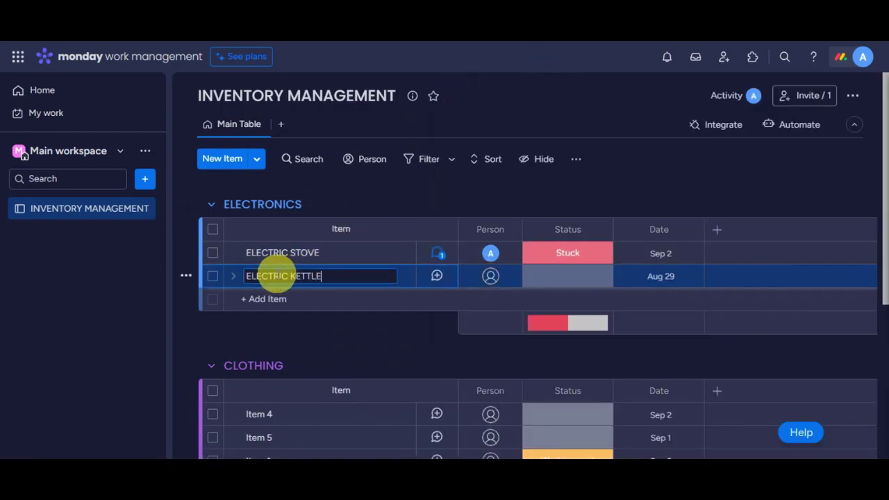
left_click(491, 276)
left_click(566, 280)
left_click(566, 320)
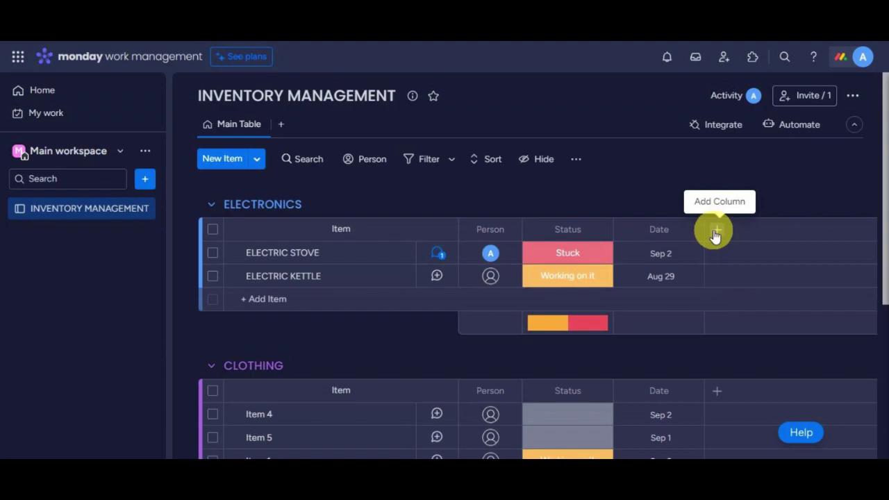
Step: Add a Dropdown column and assign the newly created labels 1 and 2 to the ELECTRIC STOVE item
left_click(715, 231)
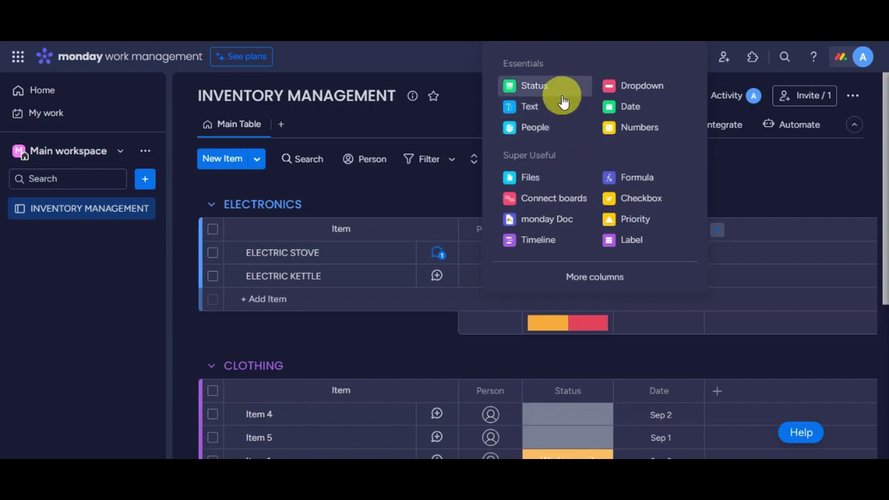
left_click(627, 87)
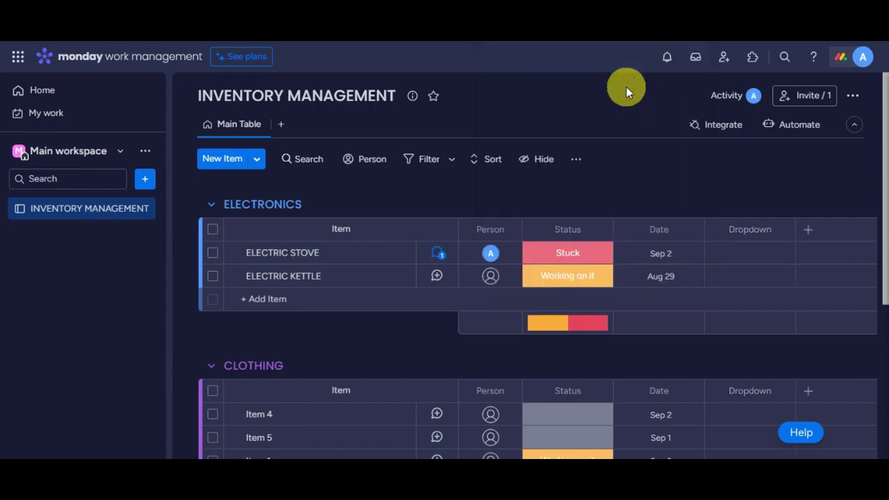
left_click(745, 252)
left_click(707, 287)
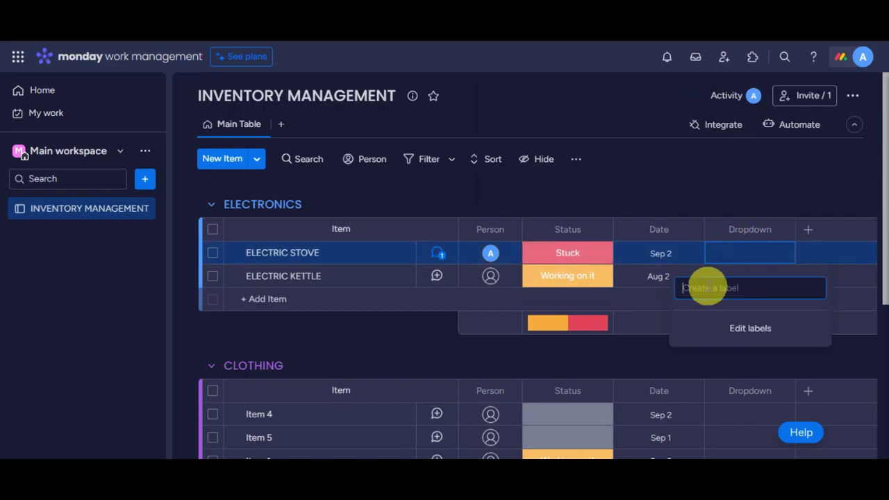
type("1")
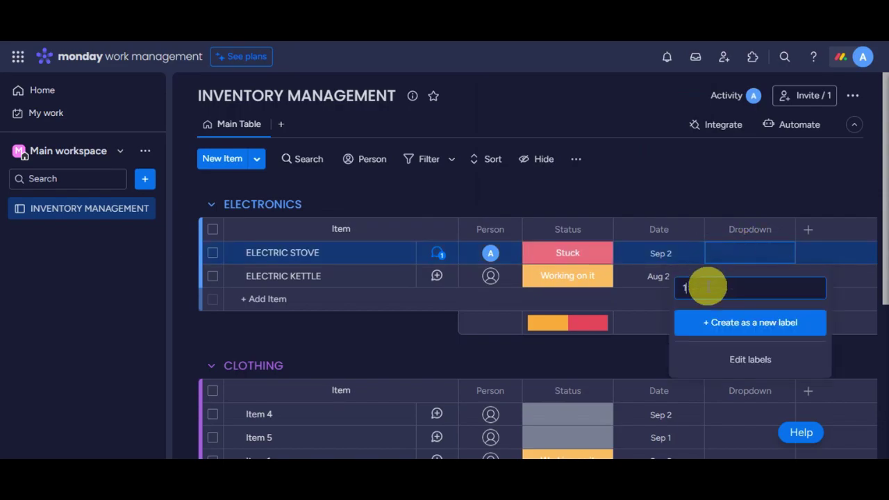
left_click(713, 329)
left_click(728, 314)
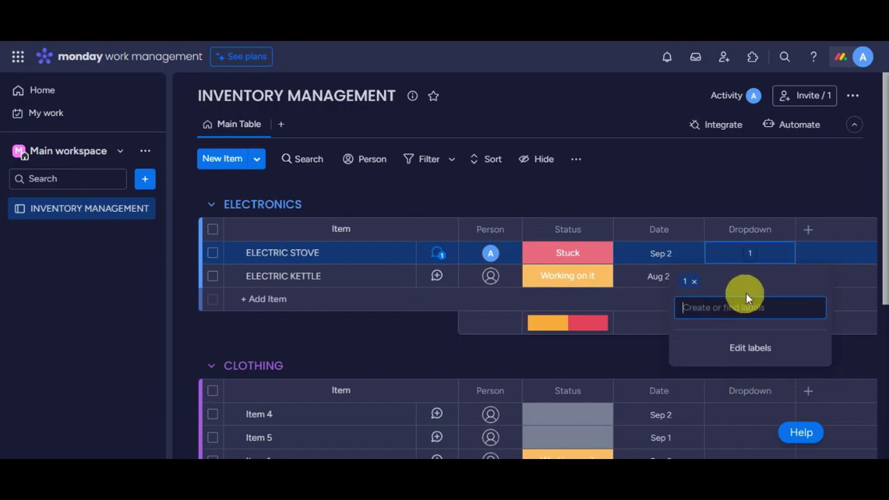
type("2")
key("Return")
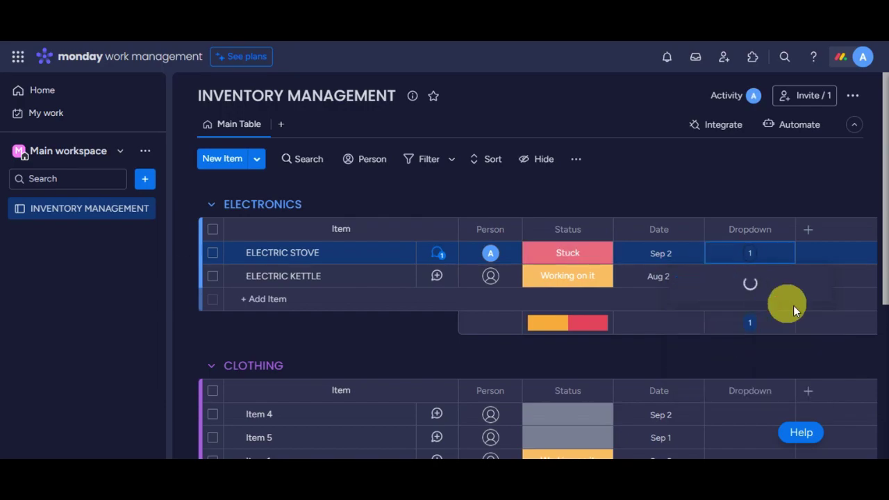
Step: Duplicate the CLOTHING group with its items only, without their updates
scroll(786, 202, "down", 3)
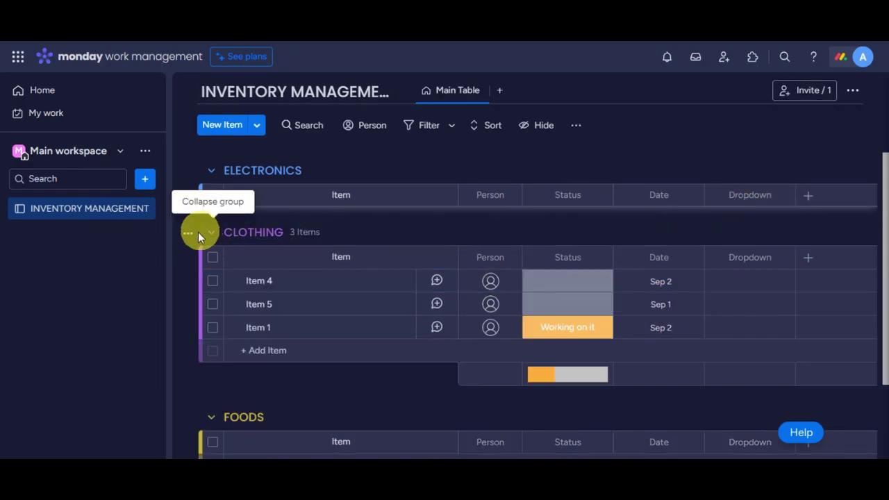
left_click(187, 235)
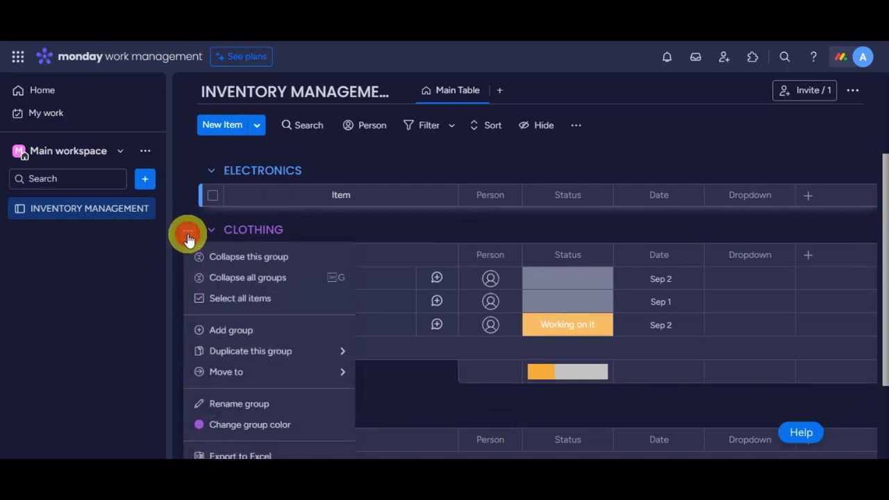
scroll(402, 327, "down", 1)
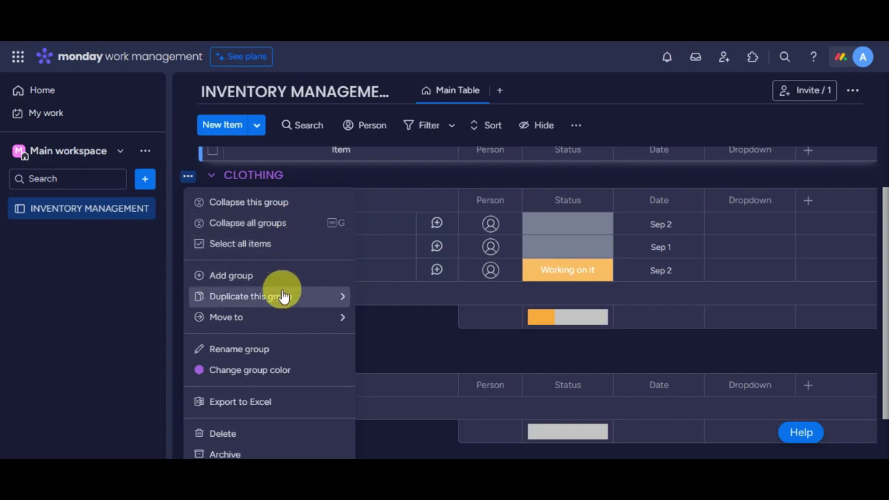
mouse_move(283, 296)
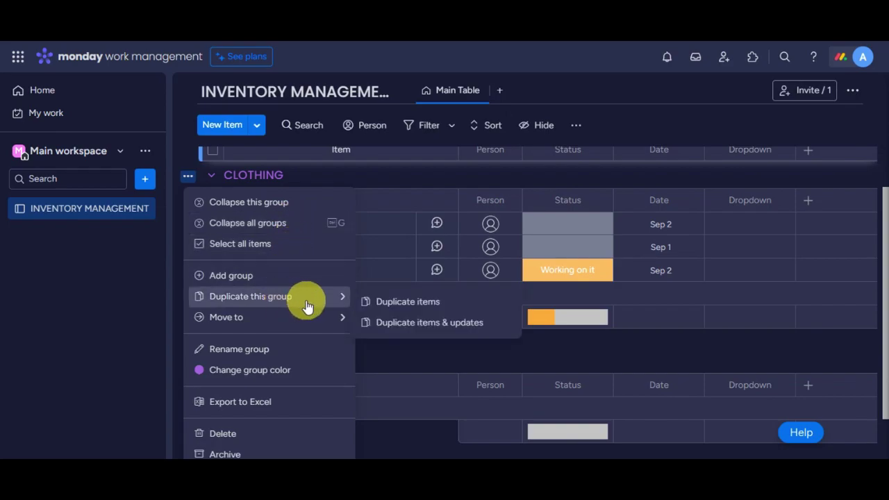
left_click(373, 302)
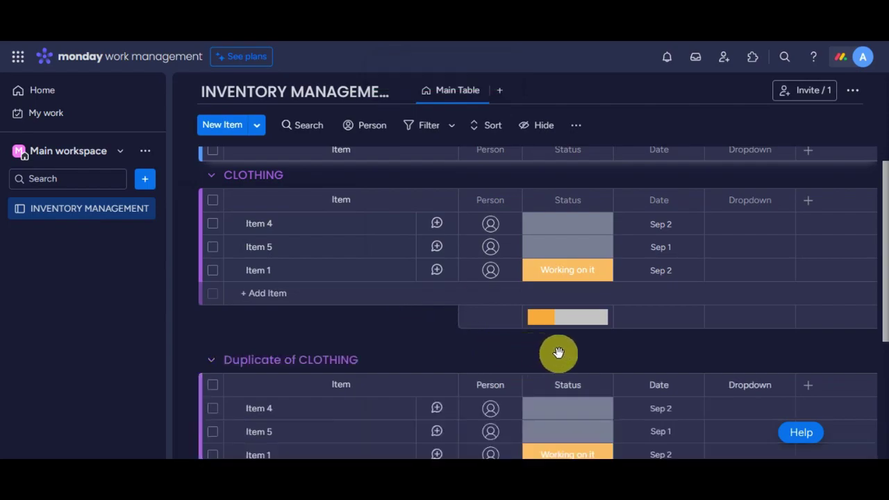
Step: Collapse the duplicate of the CLOTHING group and delete it from the board
scroll(559, 353, "down", 3)
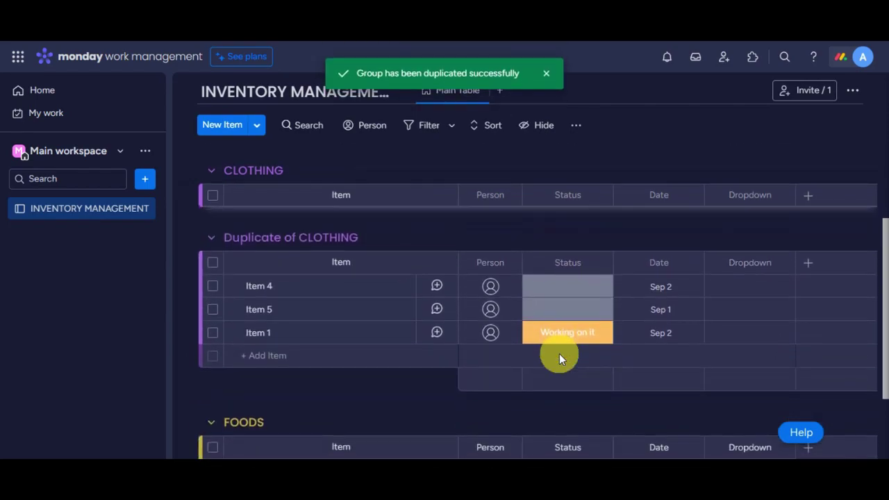
left_click(212, 237)
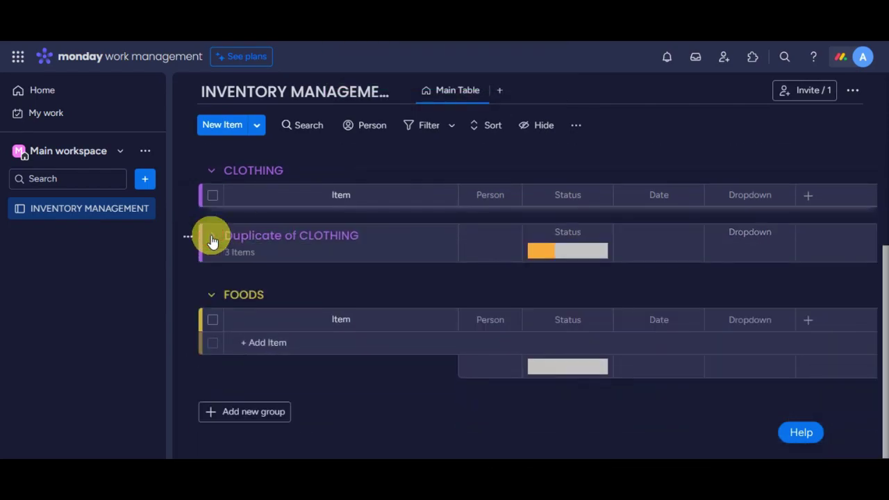
left_click(187, 237)
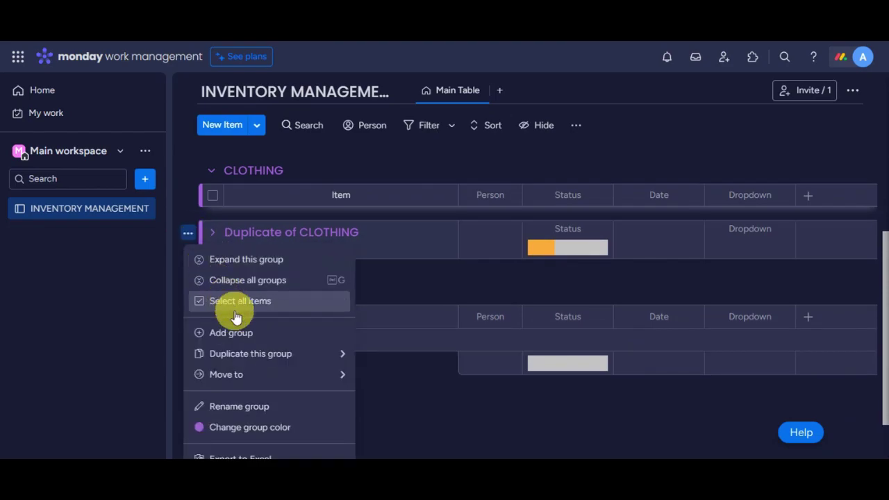
scroll(235, 313, "down", 2)
mouse_move(236, 316)
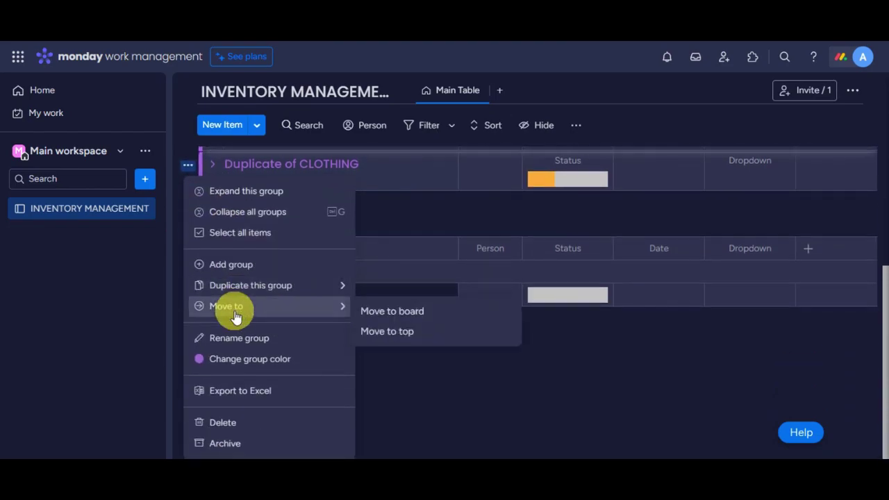
left_click(223, 421)
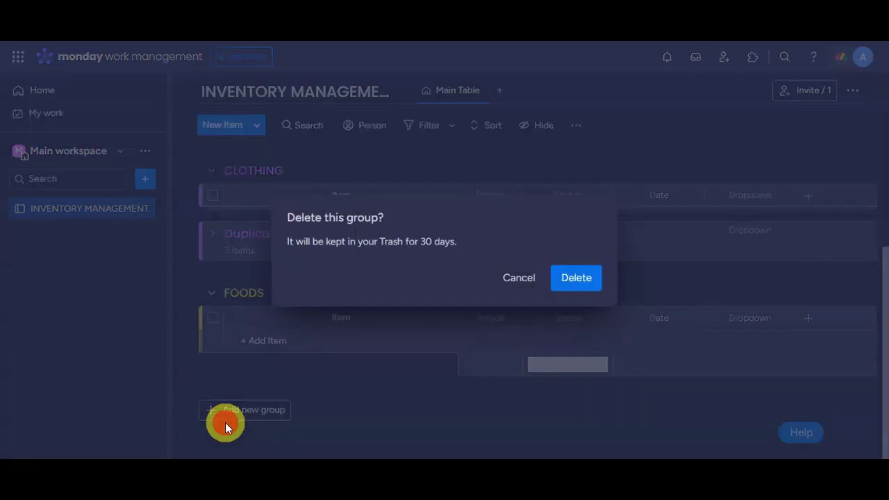
left_click(561, 278)
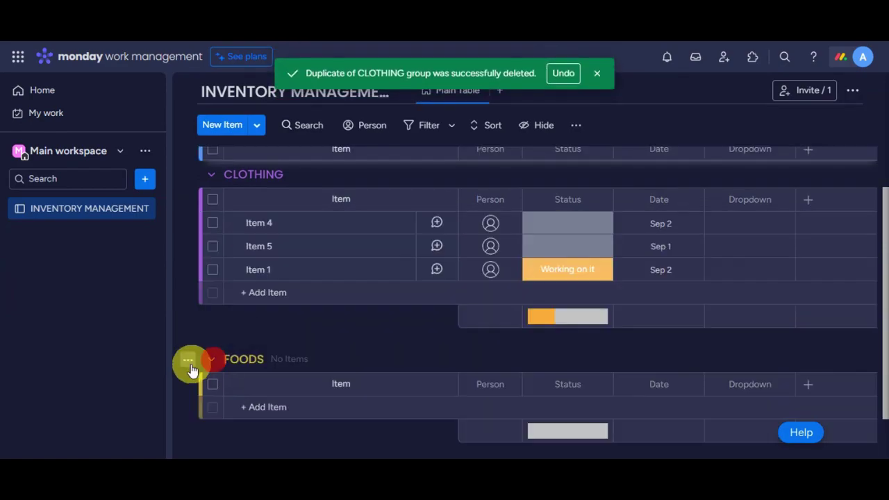
Step: Change the FOODS group's color to bright green and add an item named FRUITS to that group
left_click(188, 361)
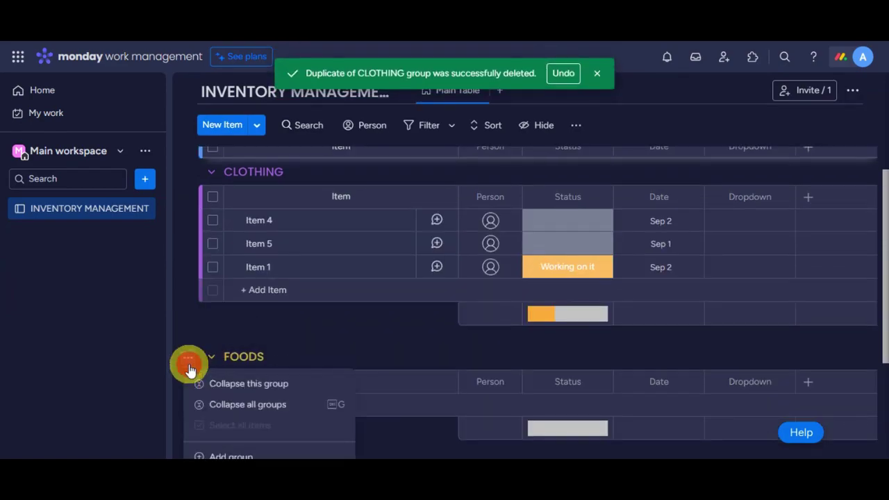
scroll(270, 397, "down", 1)
scroll(269, 397, "down", 2)
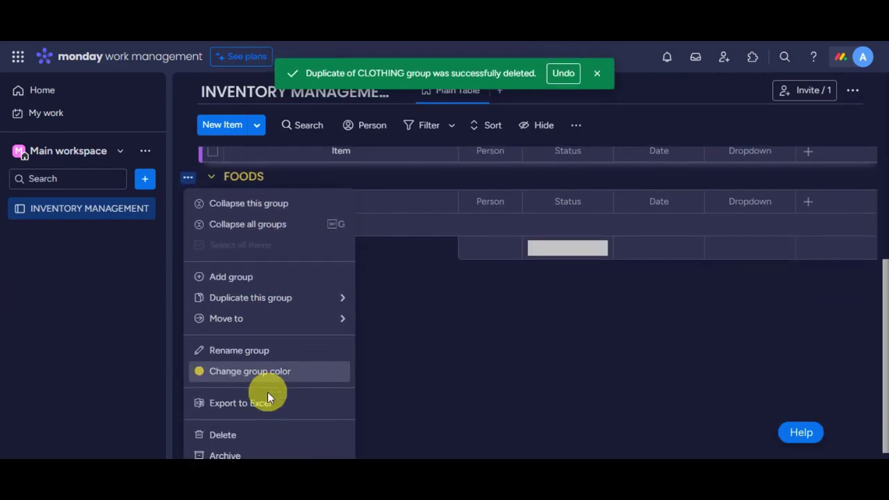
left_click(272, 360)
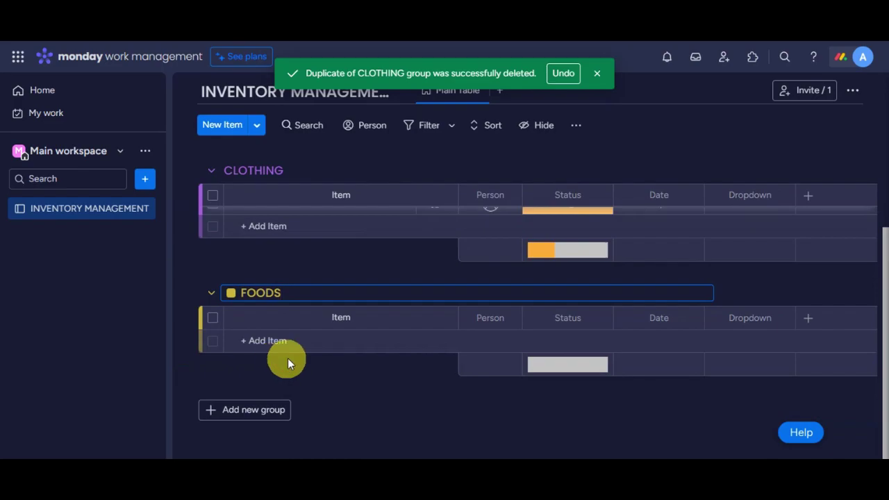
left_click(232, 296)
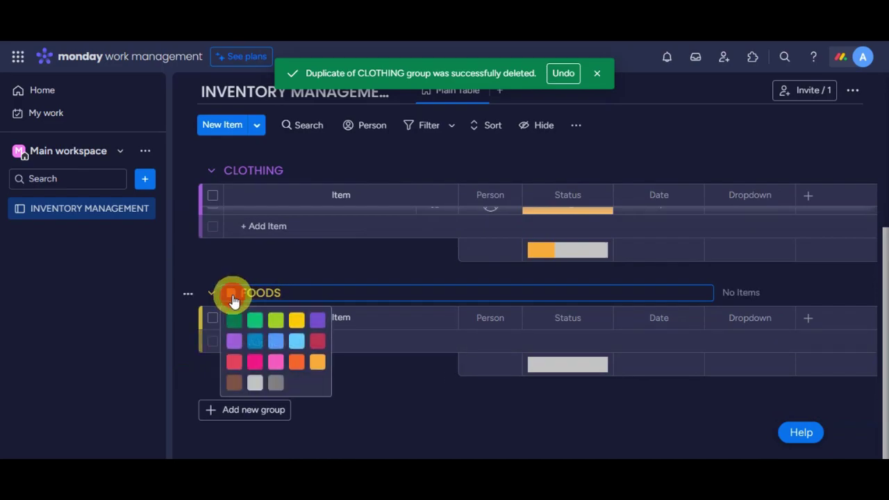
left_click(255, 321)
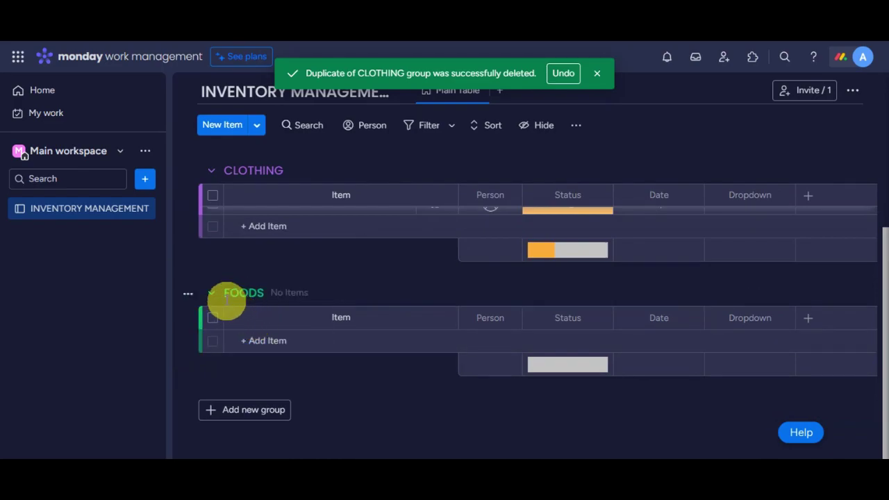
left_click(212, 337)
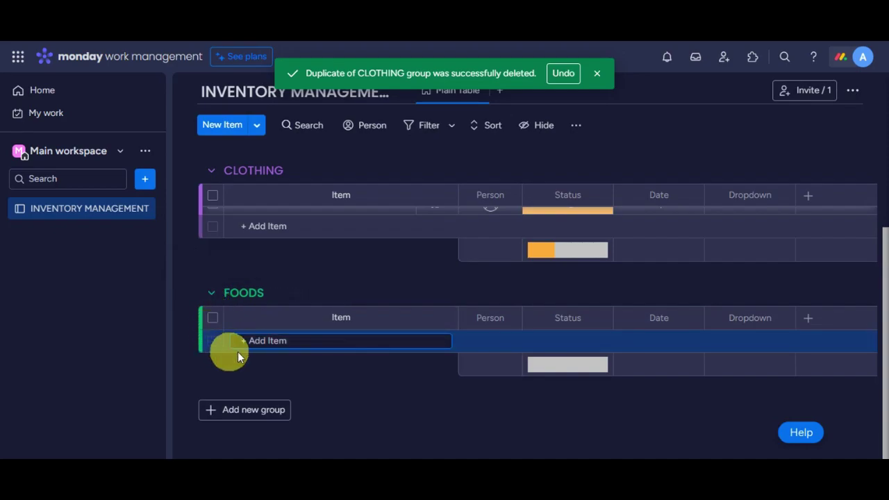
Step: Search the board's items for FRUITS and clear the search
scroll(429, 342, "up", 5)
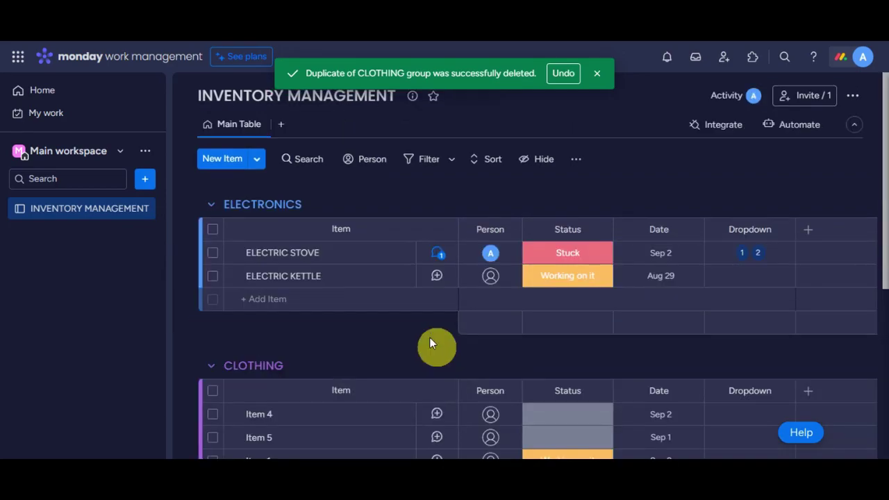
left_click(303, 169)
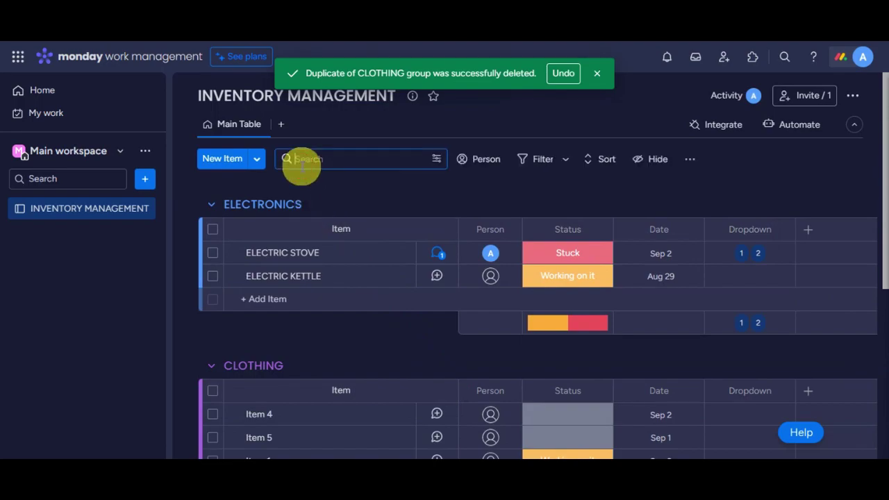
type("FRUITS")
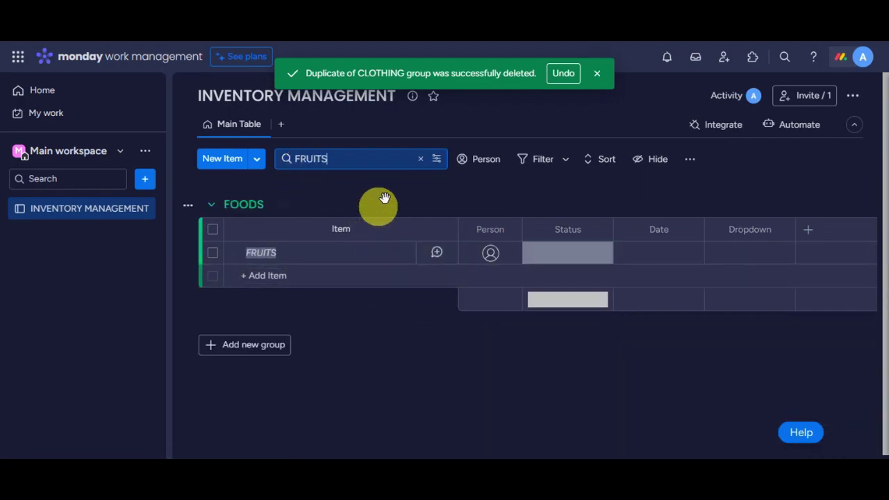
left_click(420, 161)
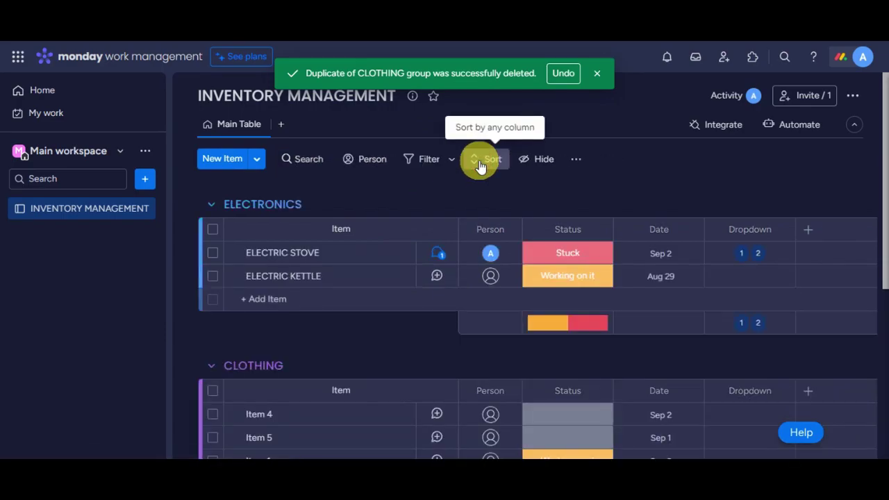
Step: Hide every column of the main table except Status
left_click(525, 167)
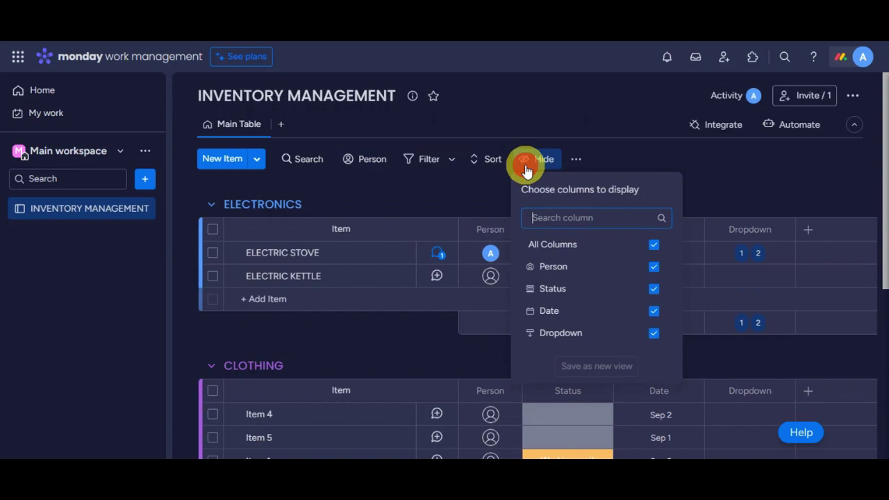
left_click(658, 251)
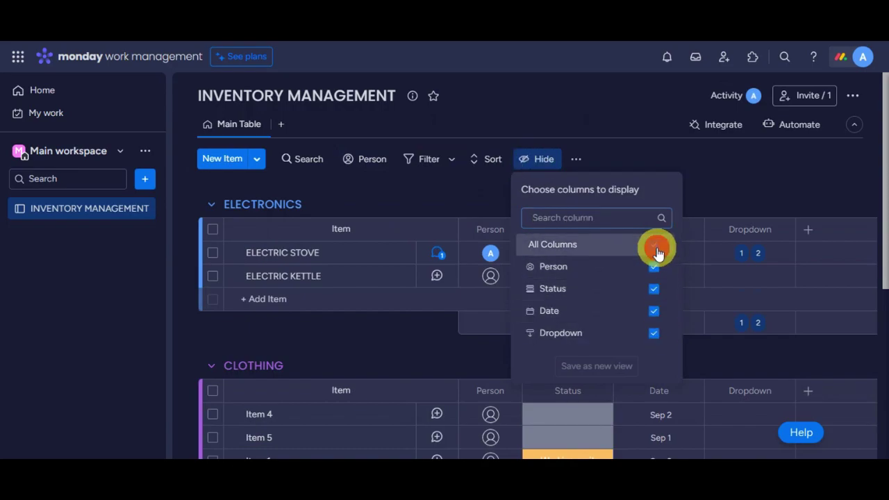
left_click(654, 292)
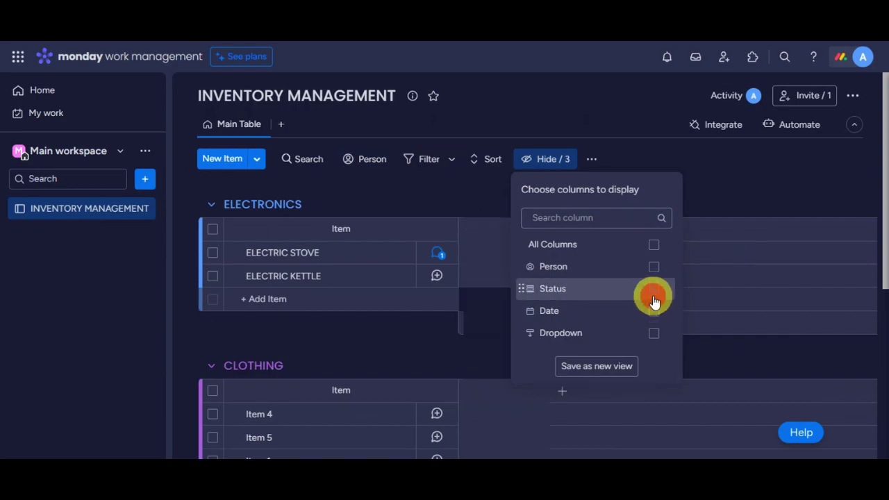
left_click(732, 165)
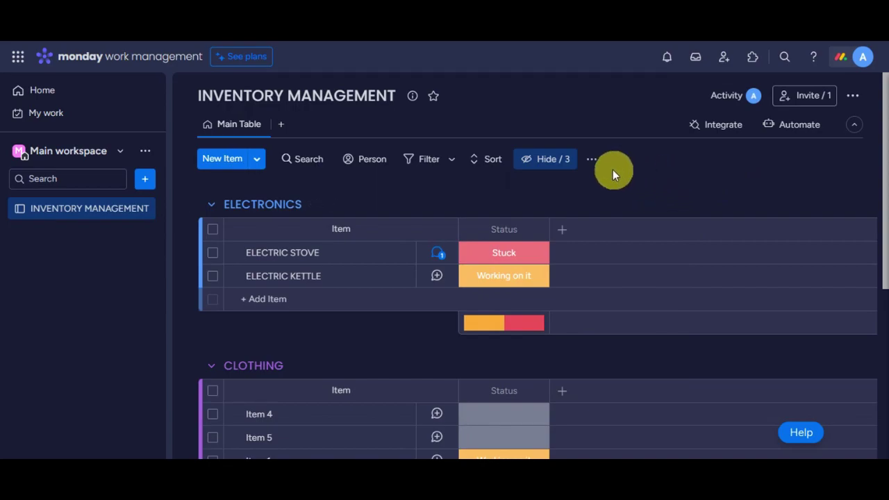
Step: Look at the additional table display options and the board's member list, and close both
left_click(595, 159)
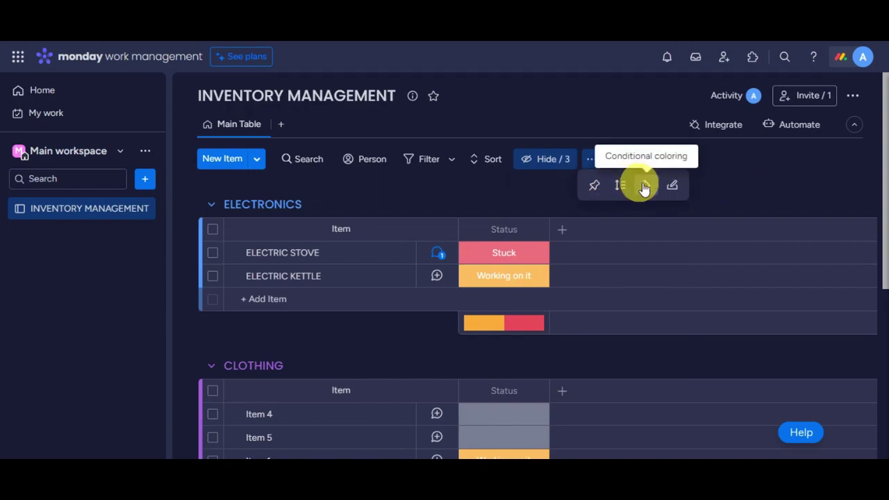
left_click(724, 191)
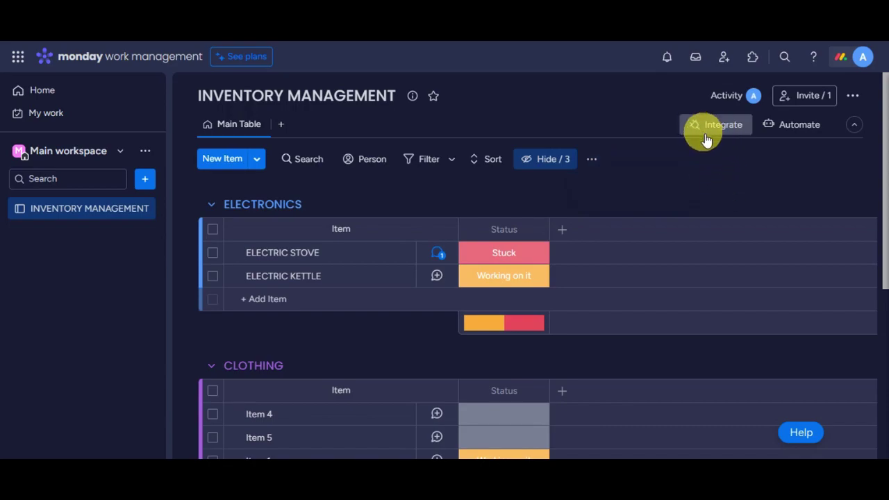
left_click(805, 96)
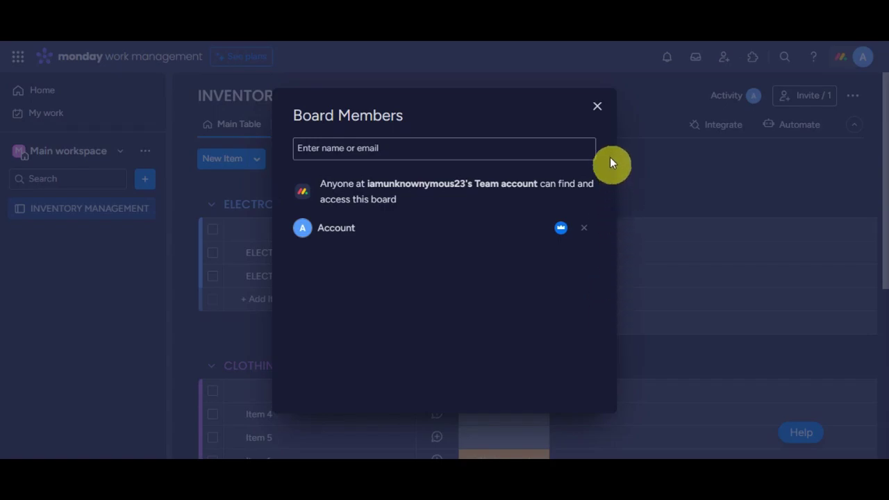
left_click(598, 106)
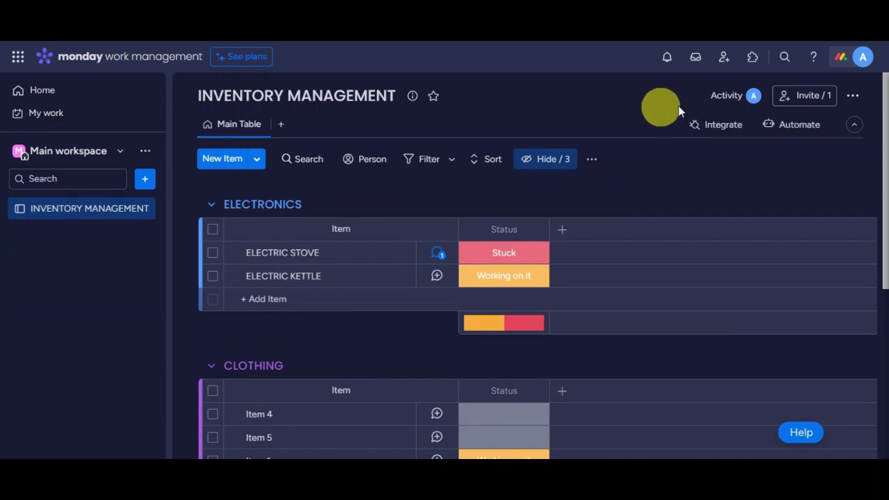